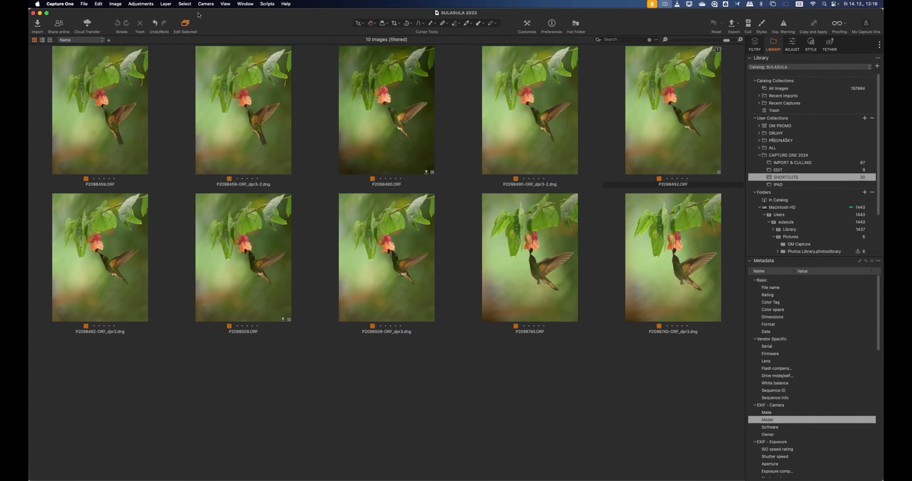
Step: Choose the OM Capture folder in Pictures as the catalog's hot folder
left_click(206, 5)
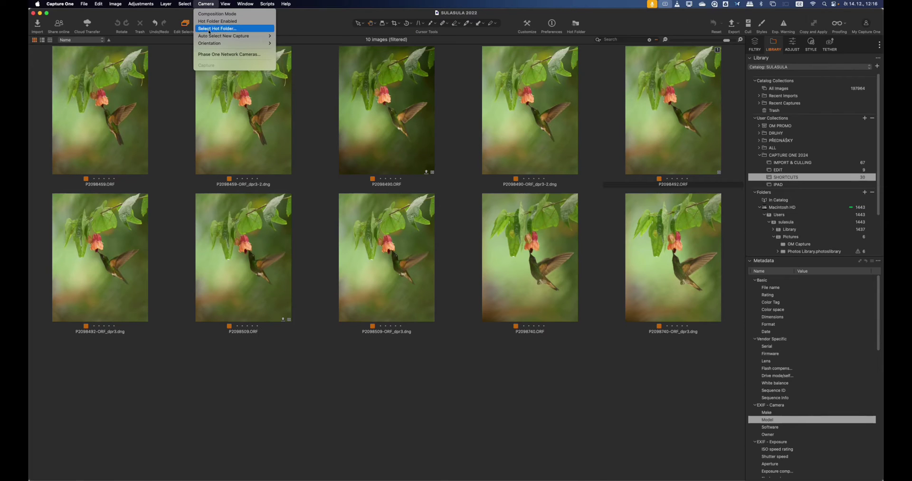
left_click(256, 30)
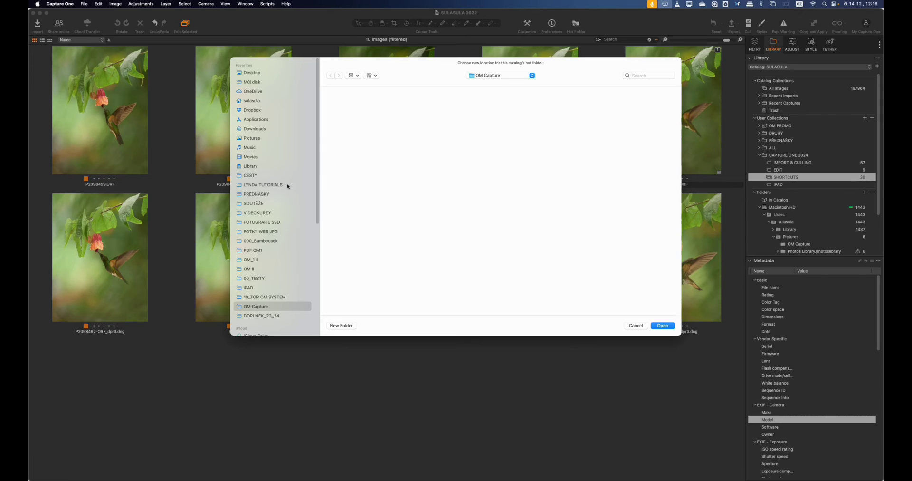
left_click(253, 138)
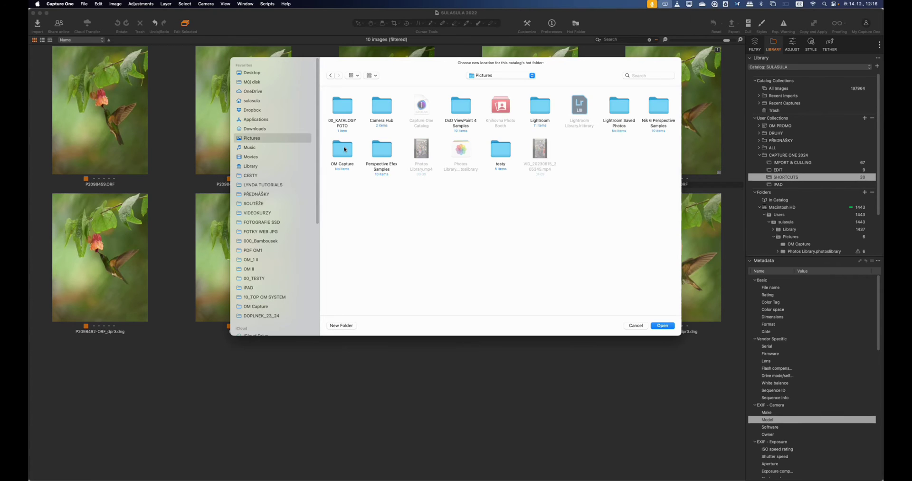
left_click(345, 149)
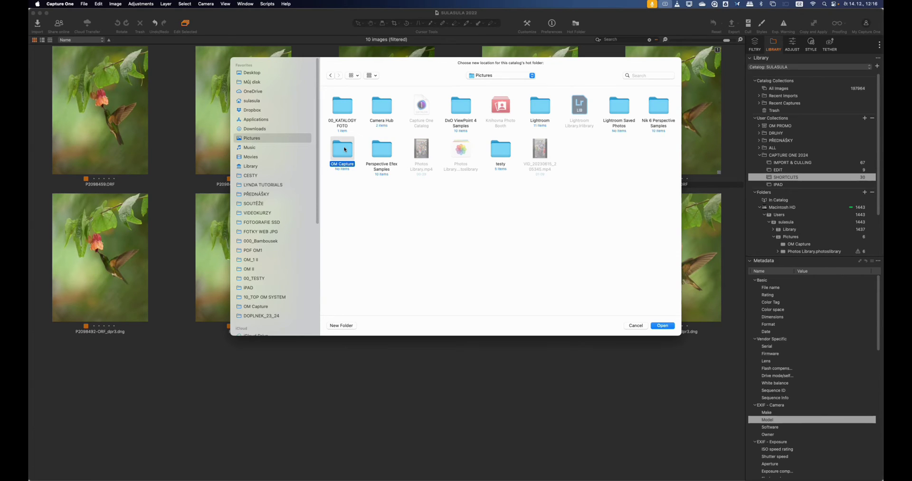
left_click(663, 325)
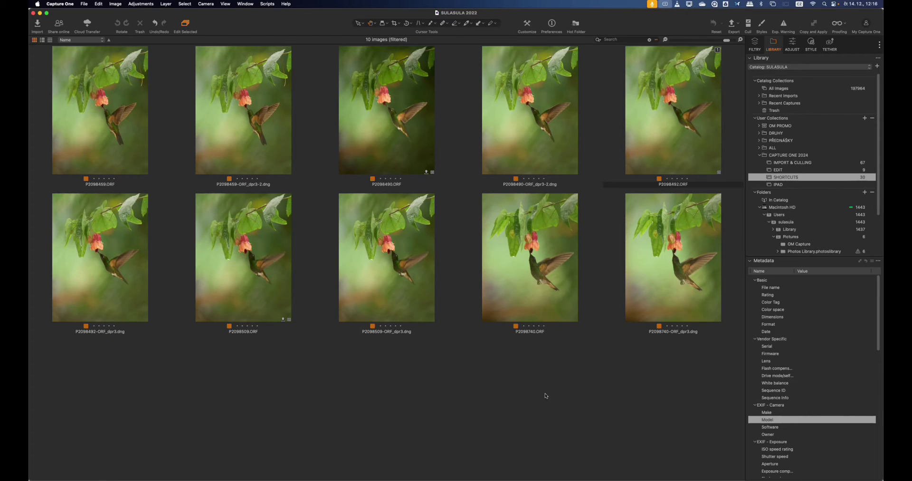
Step: Enable the hot folder and show the contents of the OM Capture folder in the library
left_click(206, 4)
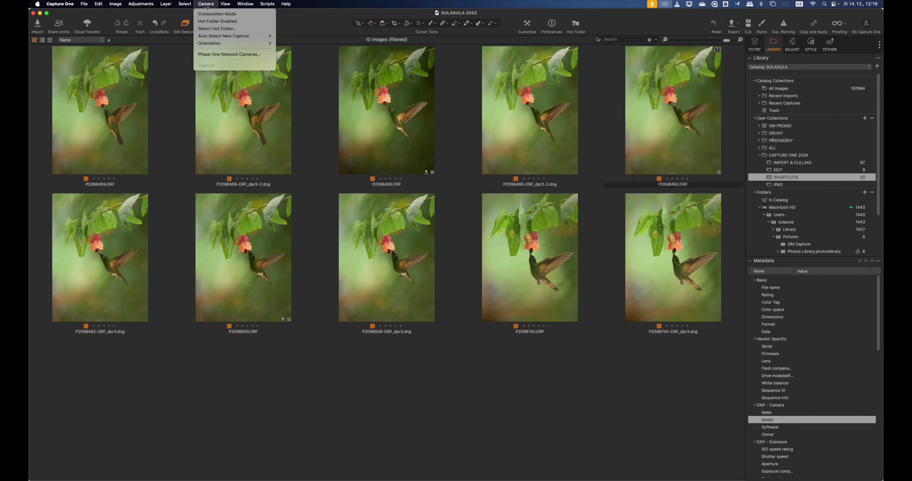
left_click(265, 23)
left_click(203, 8)
left_click(421, 352)
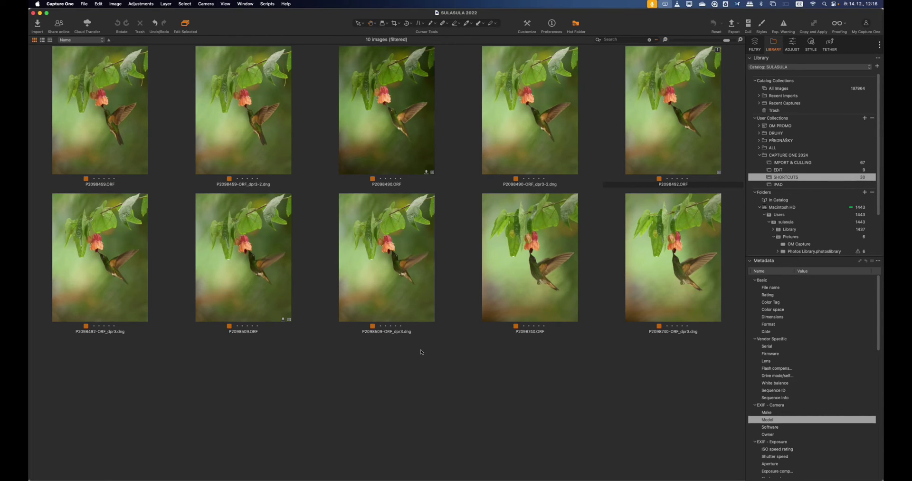
left_click(799, 244)
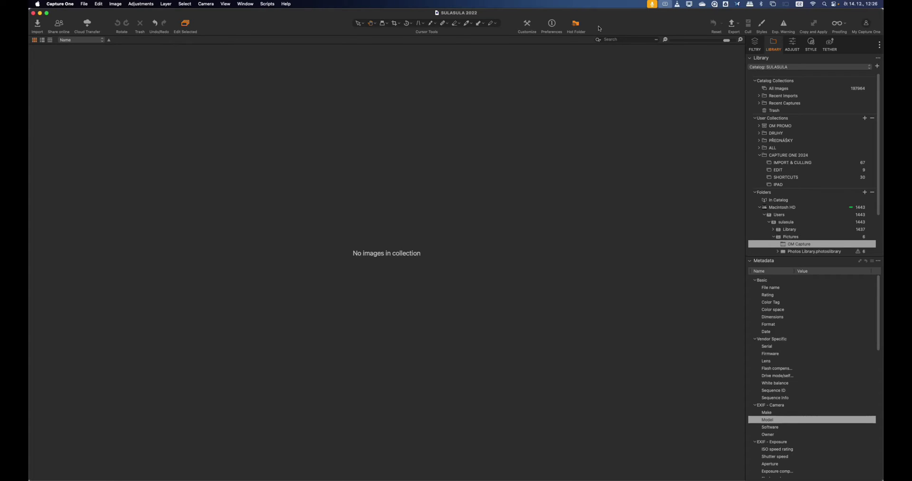
Step: Open the toolbar customization, locate the Hot Folder item that belongs in the toolbar, and close the customization
right_click(608, 23)
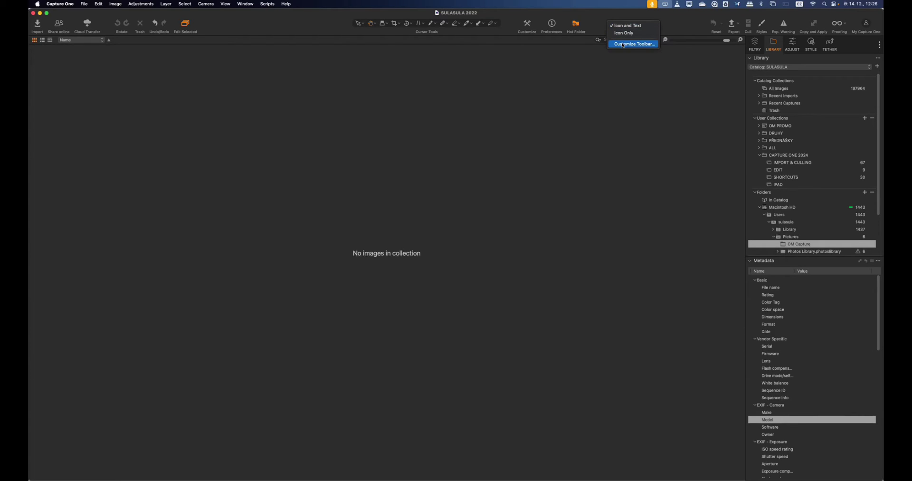
key("Escape")
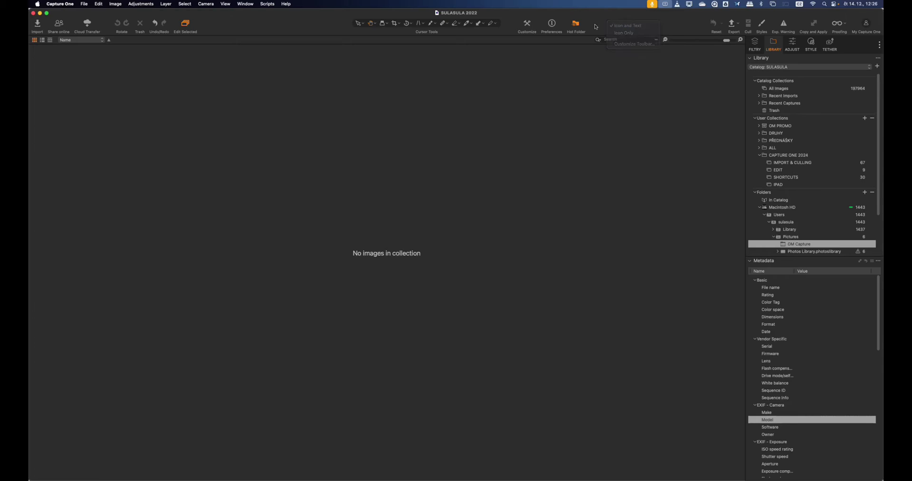
left_click(528, 24)
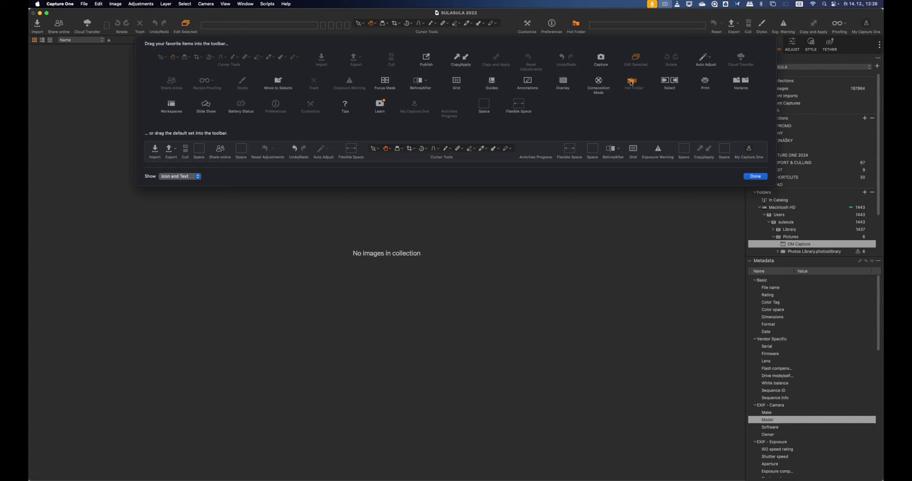
left_click_drag(637, 82, 575, 26)
left_click(755, 176)
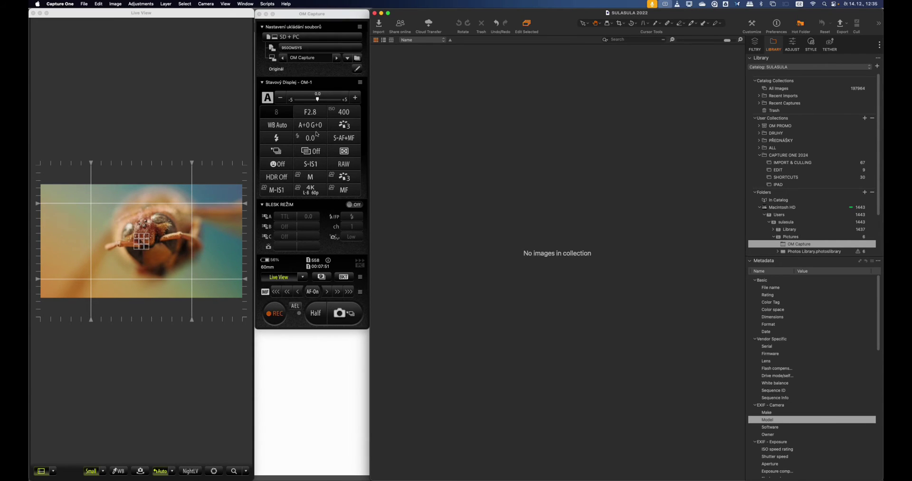
Step: Switch to OM Capture and turn the camera's Live View off and back on
left_click(312, 18)
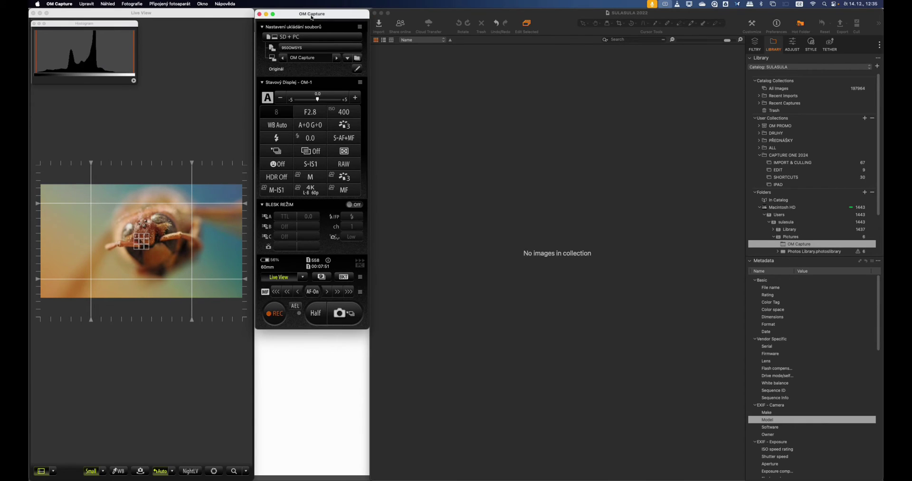
left_click(550, 156)
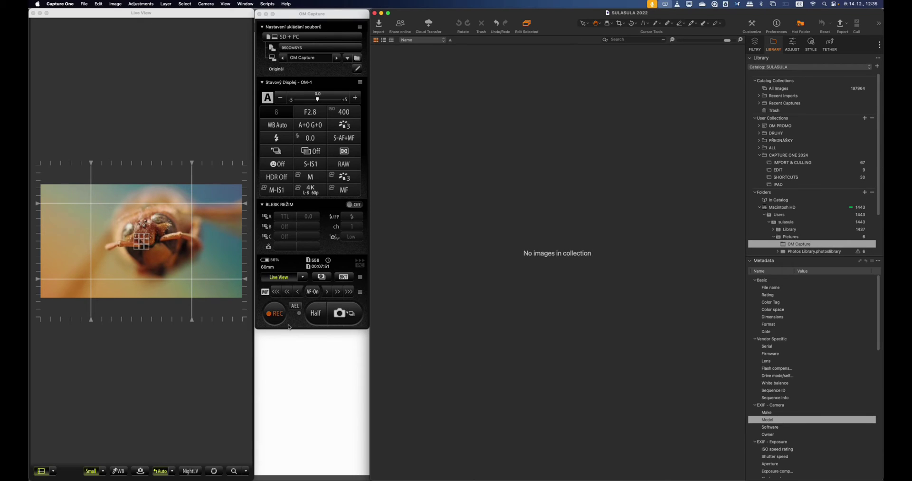
left_click(226, 19)
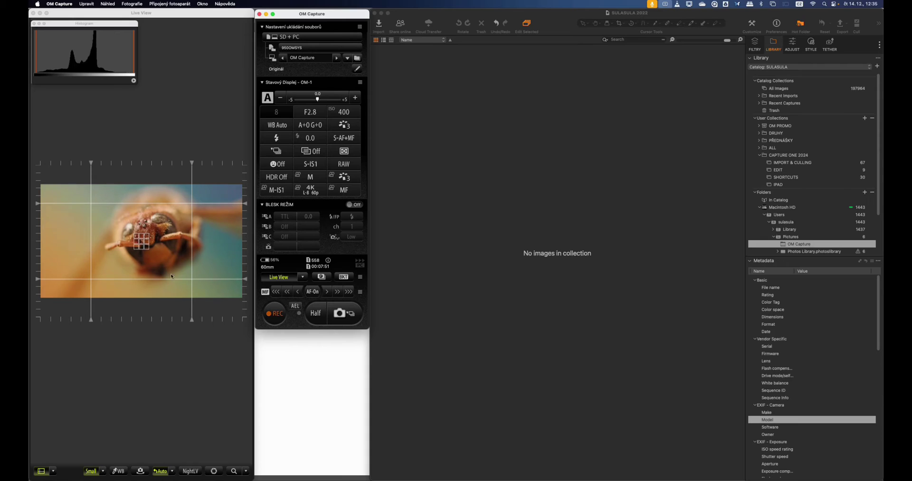
left_click(285, 279)
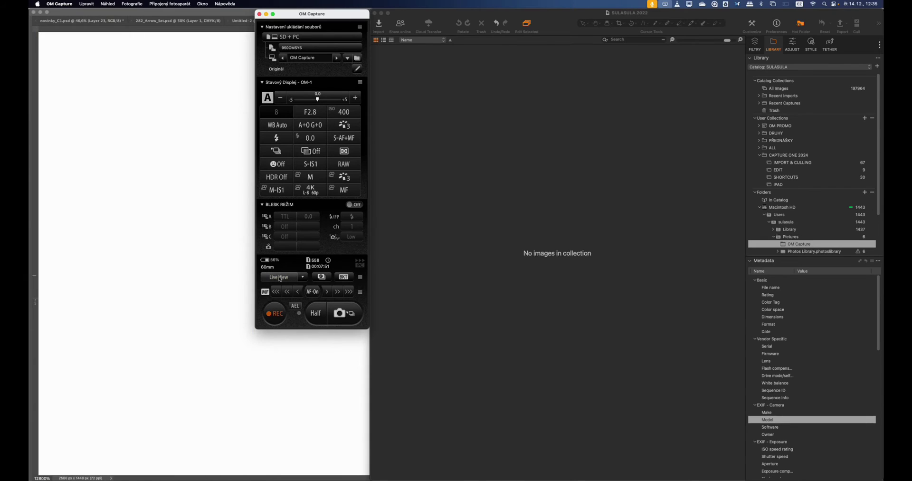
left_click(278, 277)
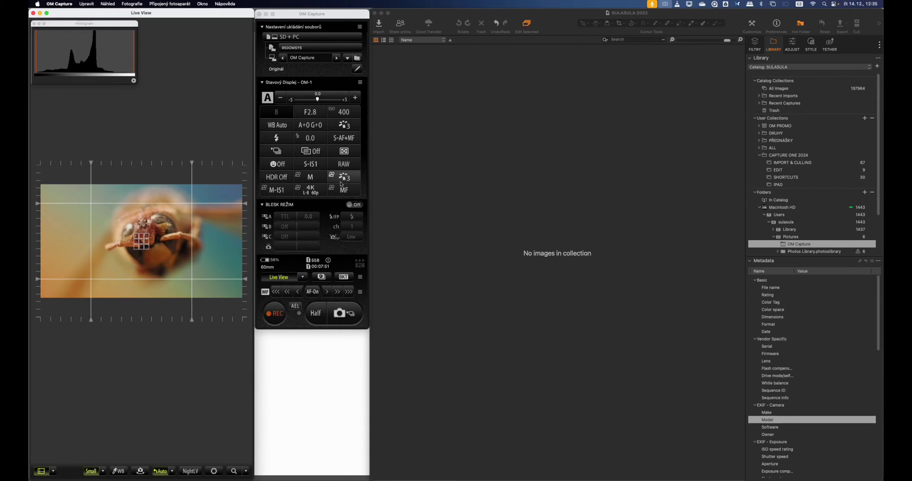
left_click_drag(317, 100, 318, 100)
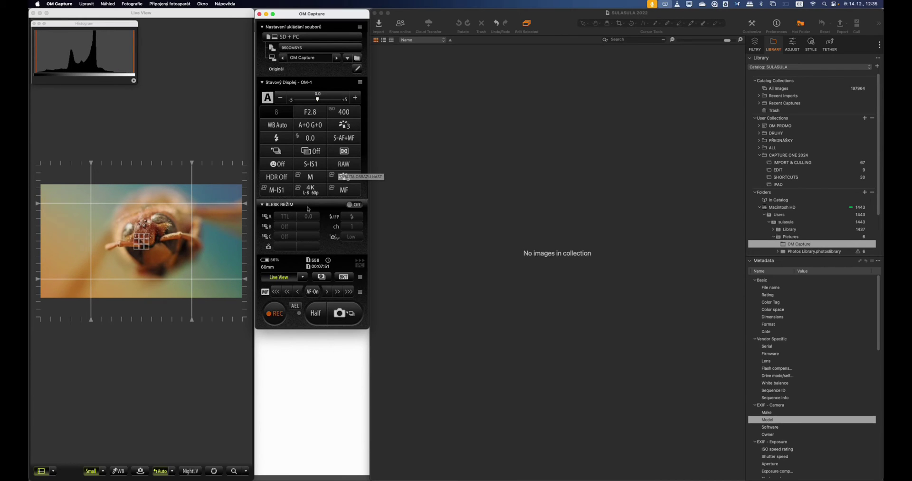
Step: Take a photo of the insect from OM Capture and view it enlarged in Capture One, returning to the thumbnails
left_click(341, 316)
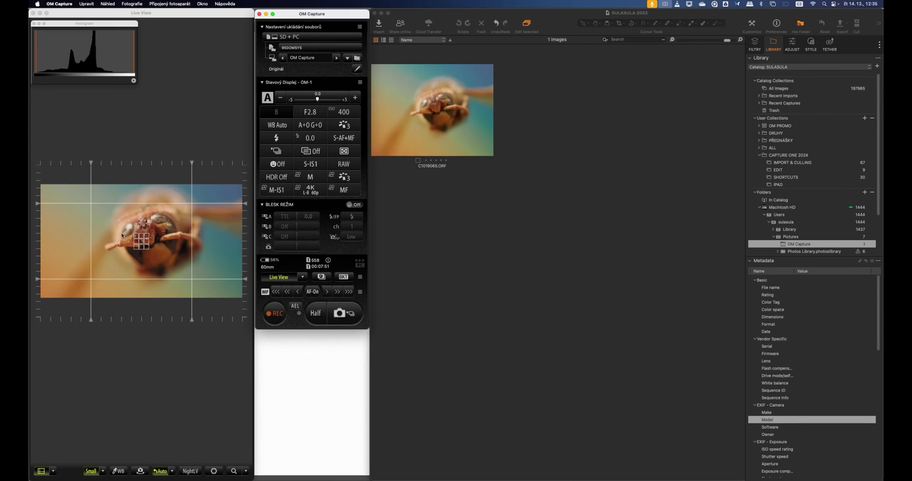
left_click(467, 113)
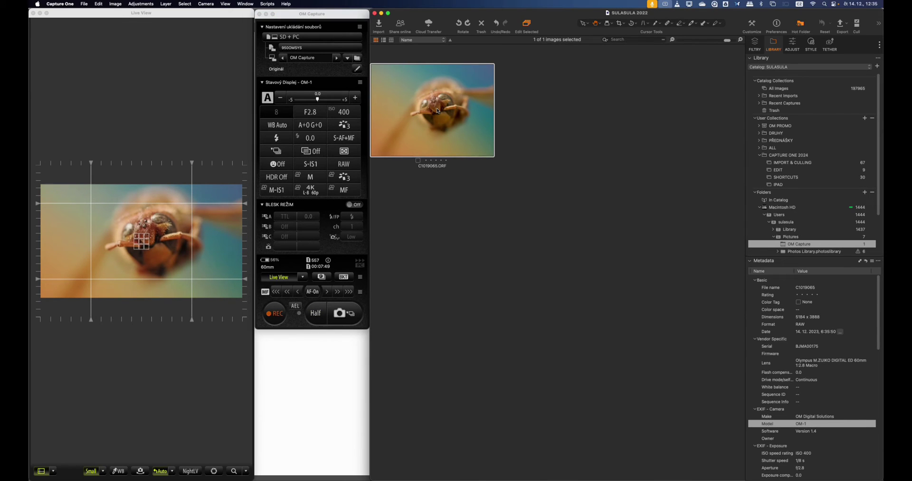
key("g")
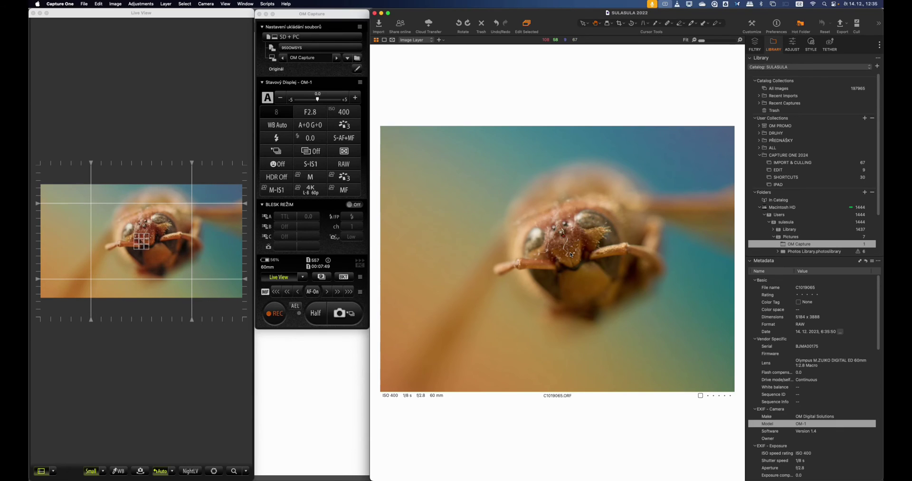
key("g")
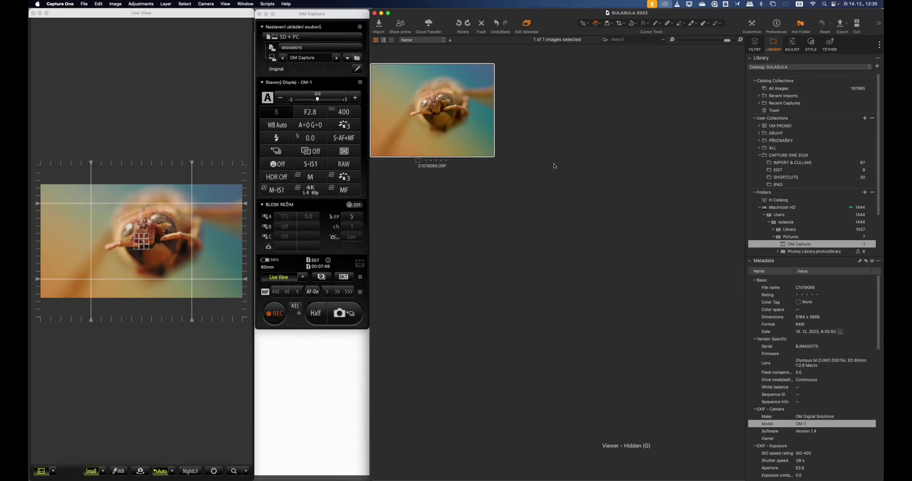
Step: Switch back to OM Capture, autofocus the camera, and take another photo of the insect
left_click(313, 292)
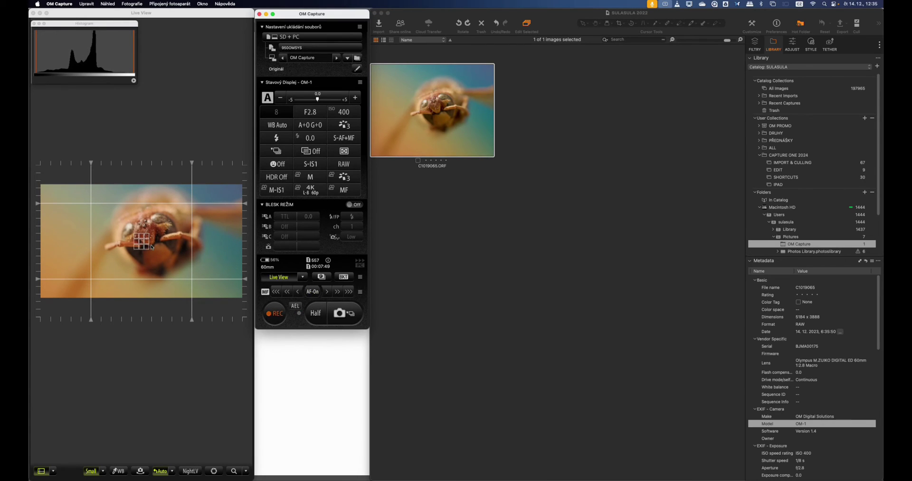
left_click(347, 320)
left_click(347, 315)
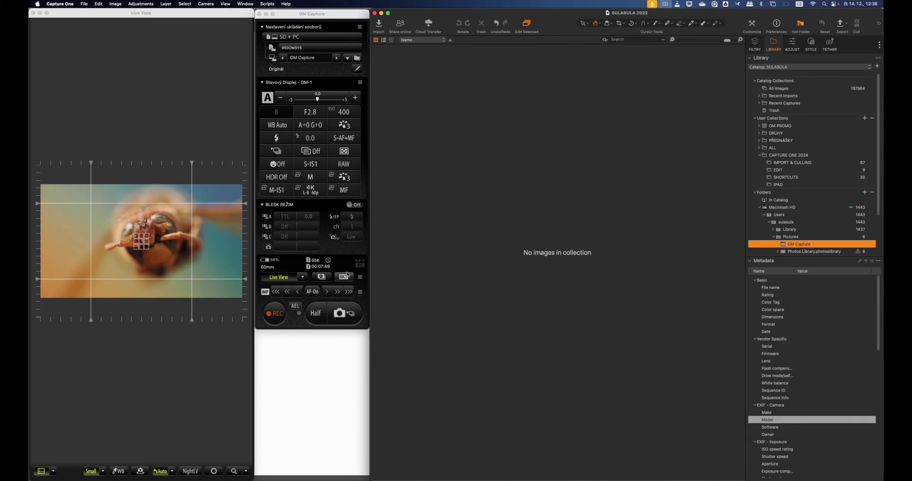
Step: Open the camera's shooting settings in OM Capture and display the Bracketing options
left_click(346, 277)
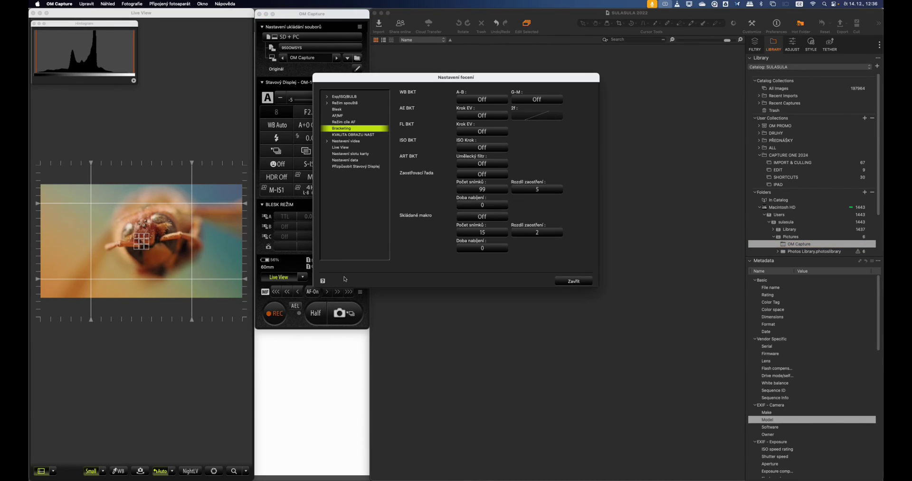
key("Up")
key("Up")
key("Up")
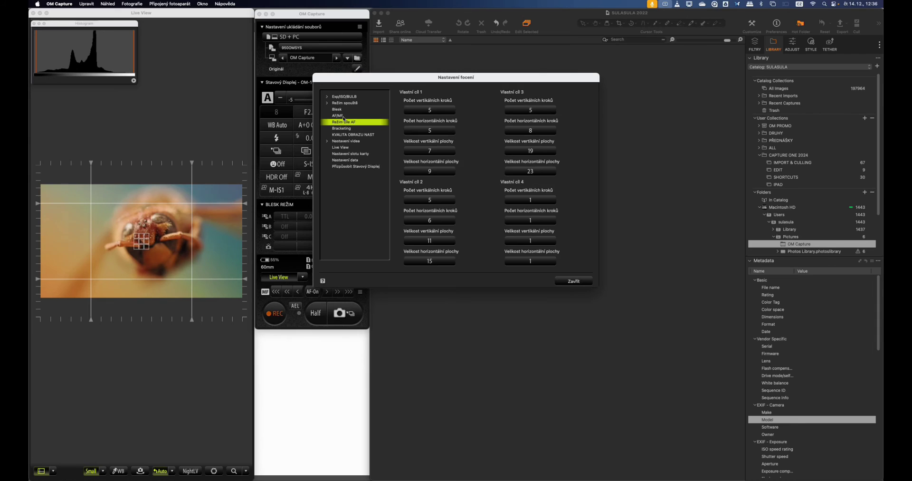
left_click(341, 128)
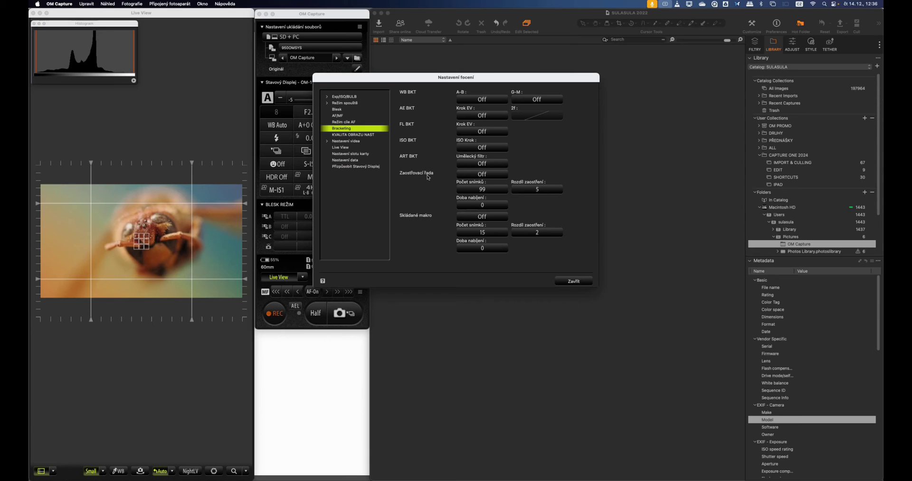
Step: Set the number of shots (Počet snímků) for focus bracketing (Zaostřovací řada) to 101
left_click(482, 189)
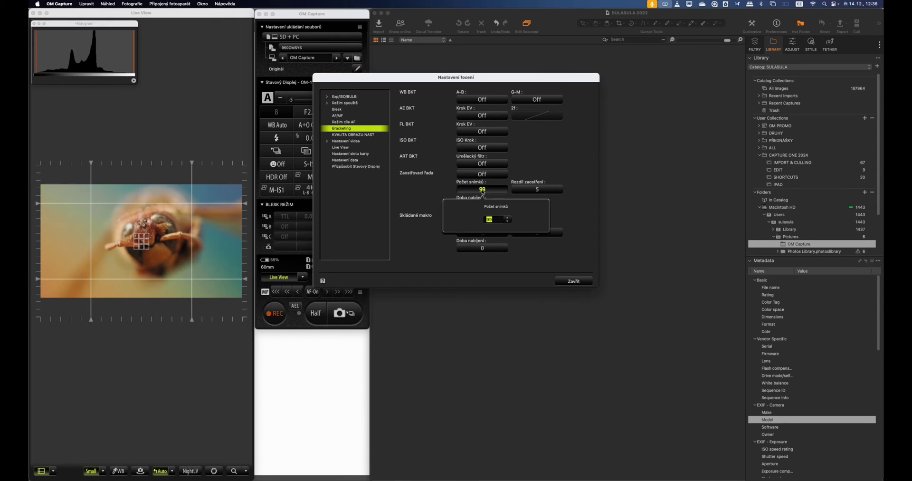
left_click(508, 218)
left_click(563, 199)
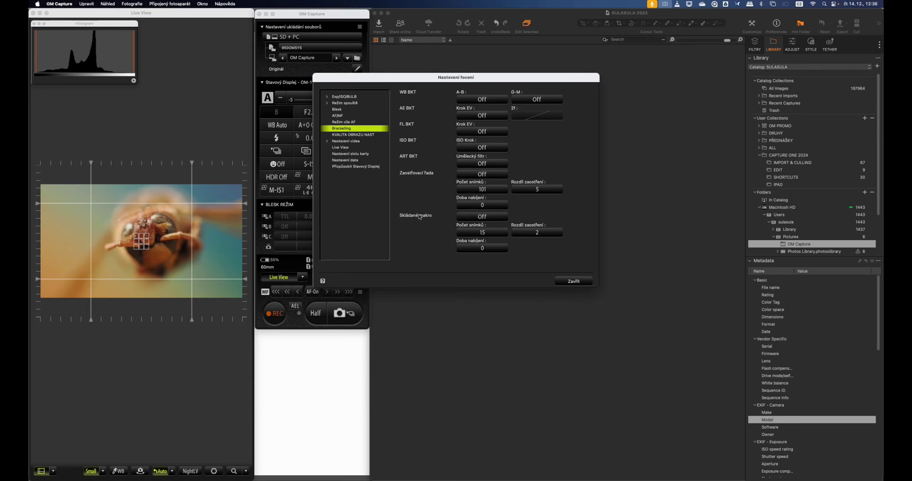
Step: Turn on focus stacking (Skládané makro) and check its number-of-shots setting without changing it
left_click(478, 217)
left_click(499, 254)
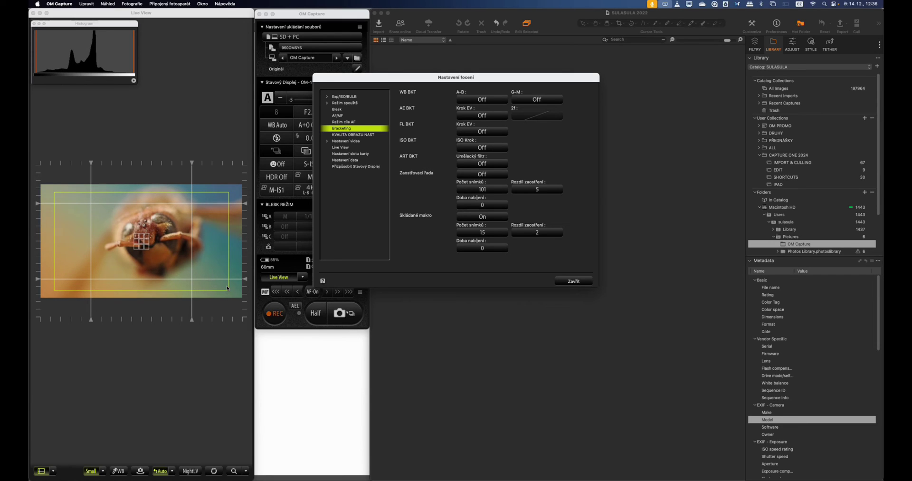
left_click(485, 232)
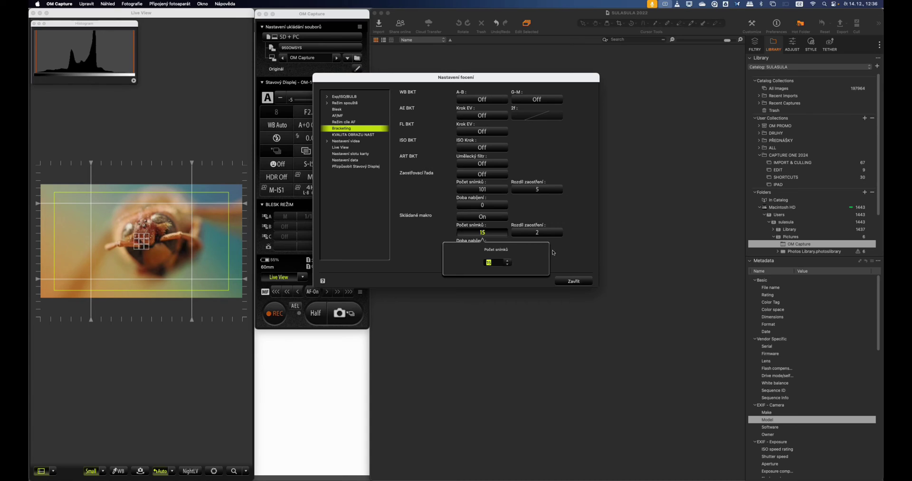
left_click(568, 252)
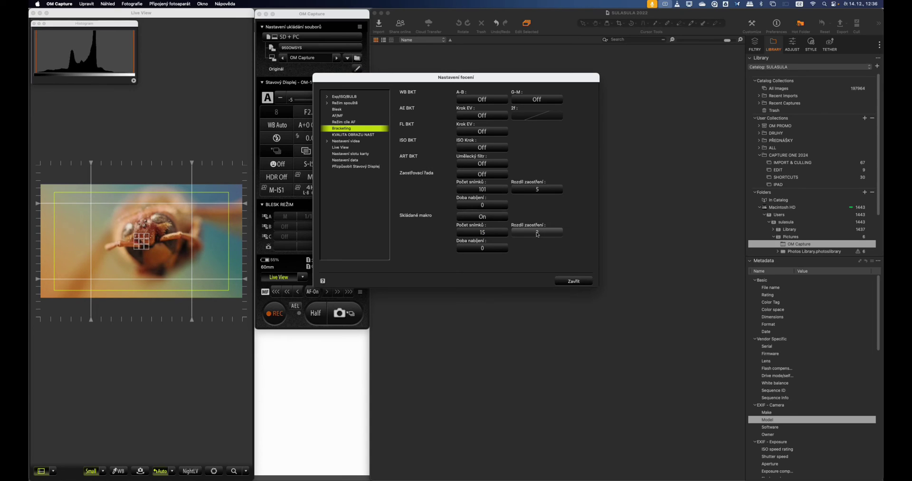
Step: Try a focus differential (Rozdíl zaostření) of 1 for Skládané makro and set it back to 2
left_click(538, 232)
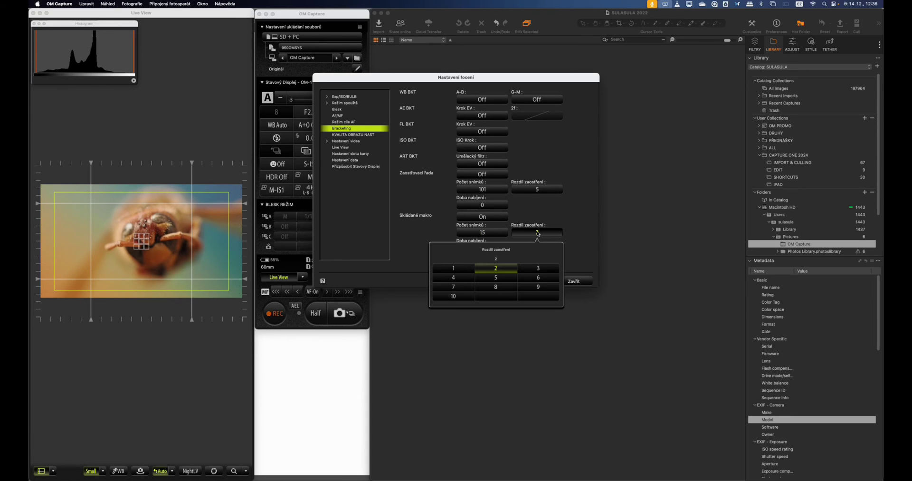
scroll(488, 271, "down", 2)
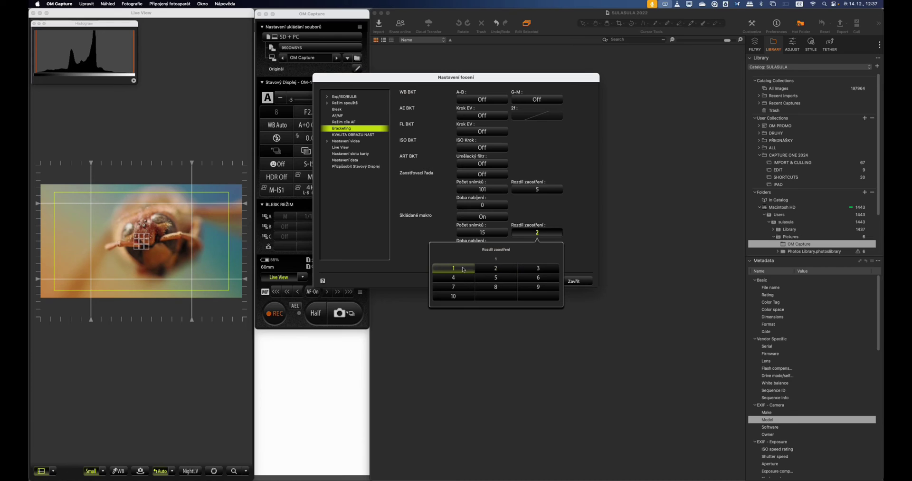
scroll(488, 271, "up", 1)
left_click(495, 269)
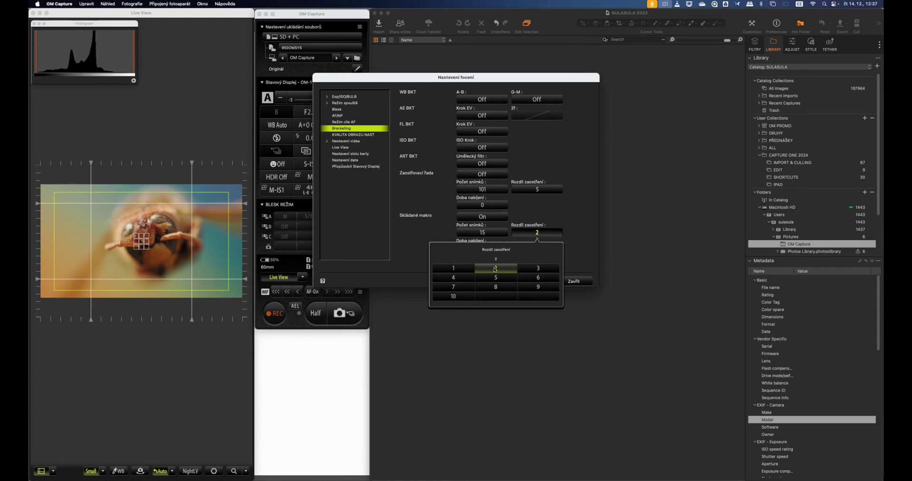
Step: Check the charge time (Doba nabíjení) options for Skládané makro without changing them and close the shooting settings
left_click(583, 217)
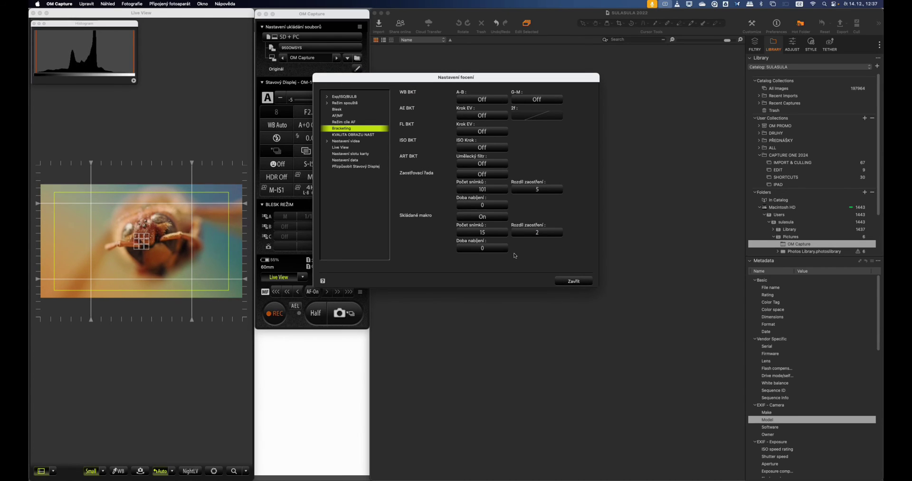
left_click(493, 248)
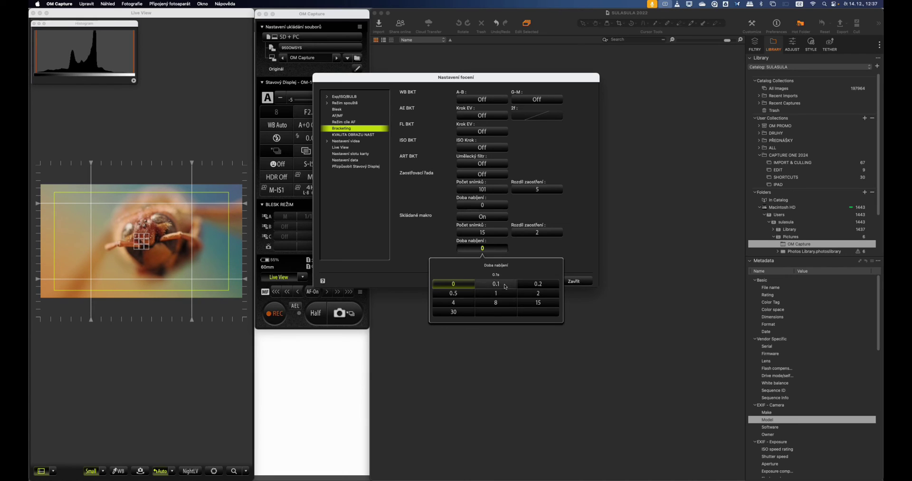
left_click(428, 247)
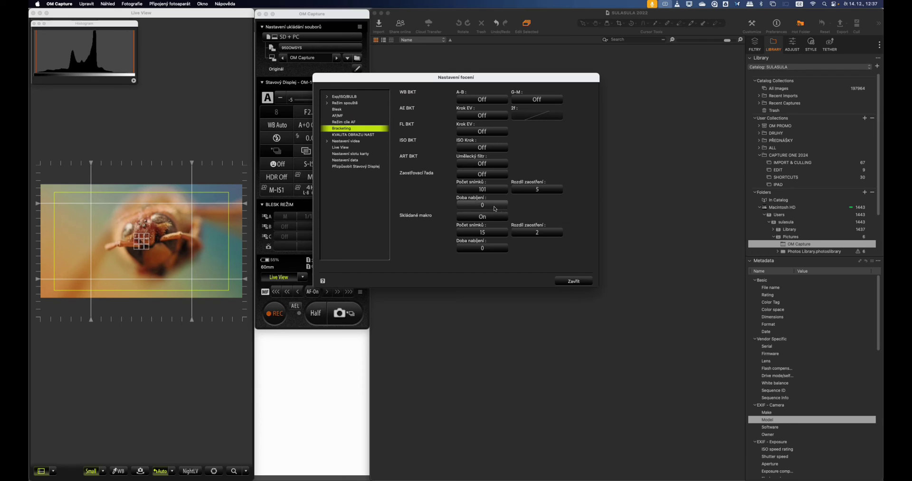
left_click(575, 281)
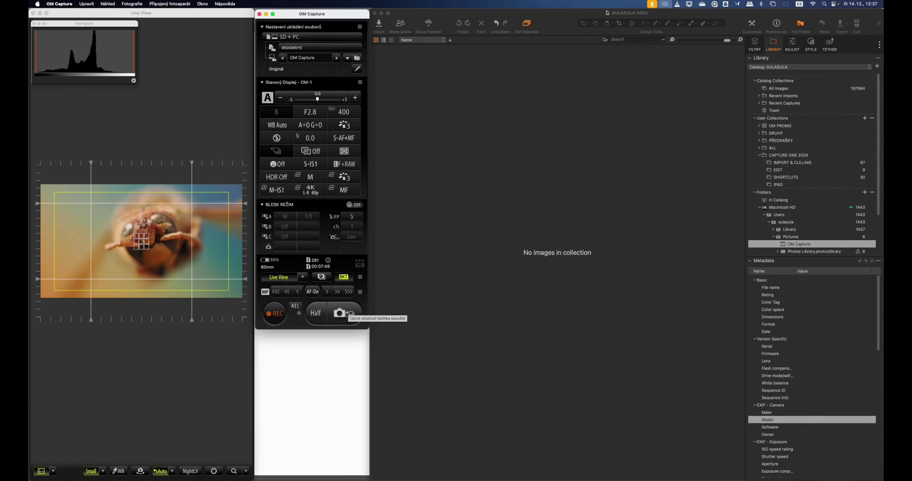
Step: Autofocus on the insect, shoot the focus-stacking series from OM Capture, and dismiss the Activities window during the image transfer
left_click(311, 292)
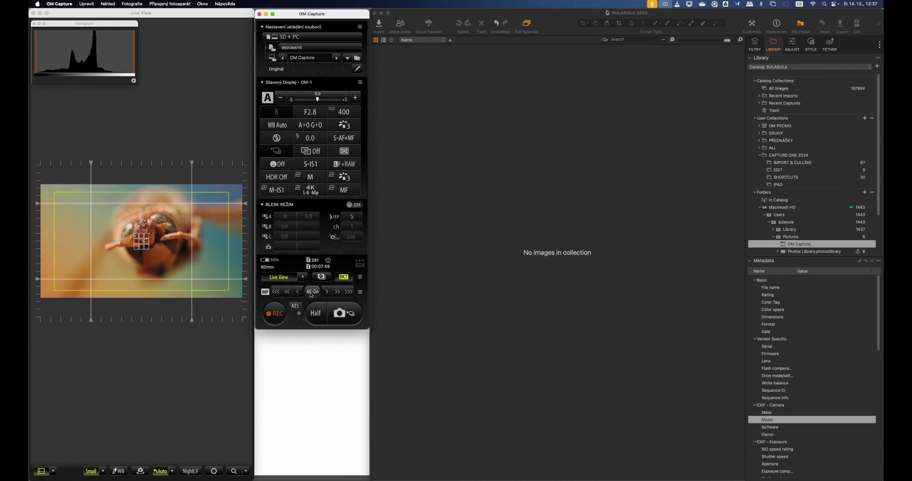
left_click(345, 314)
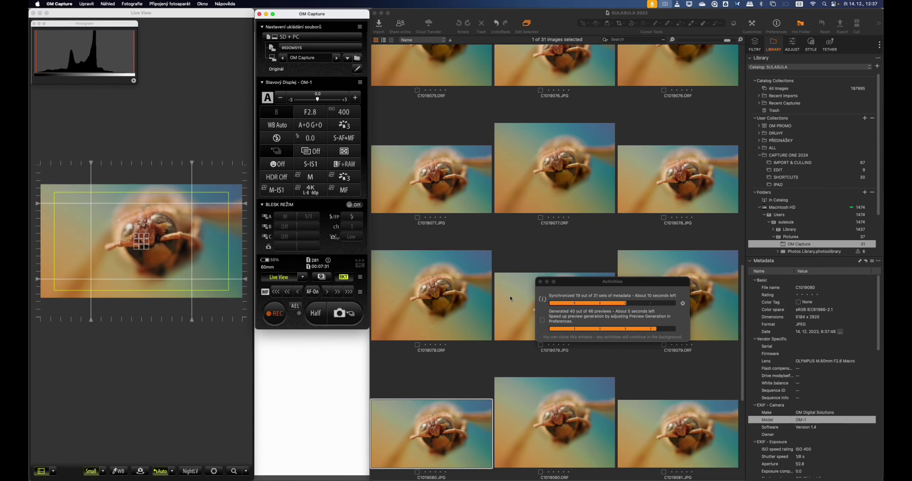
left_click(540, 281)
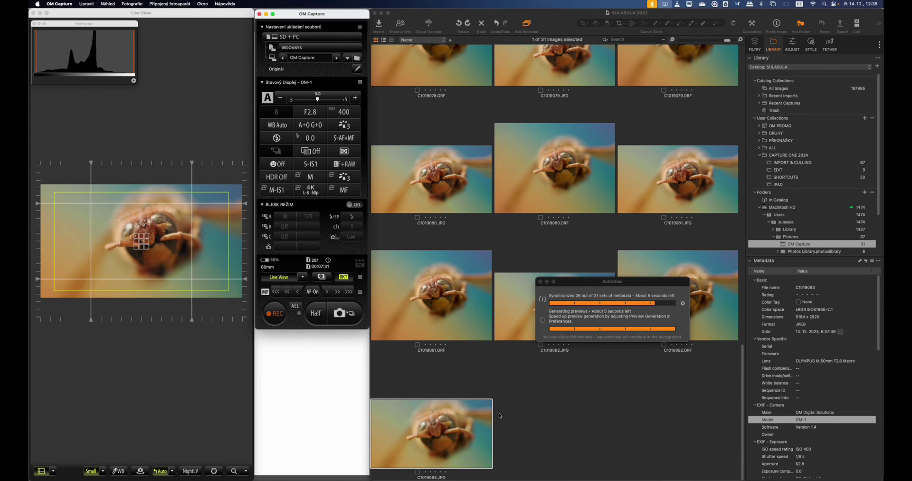
Step: View the camera's stacked image C1019083.JPG enlarged in Capture One and return to the thumbnail browser
left_click(451, 433)
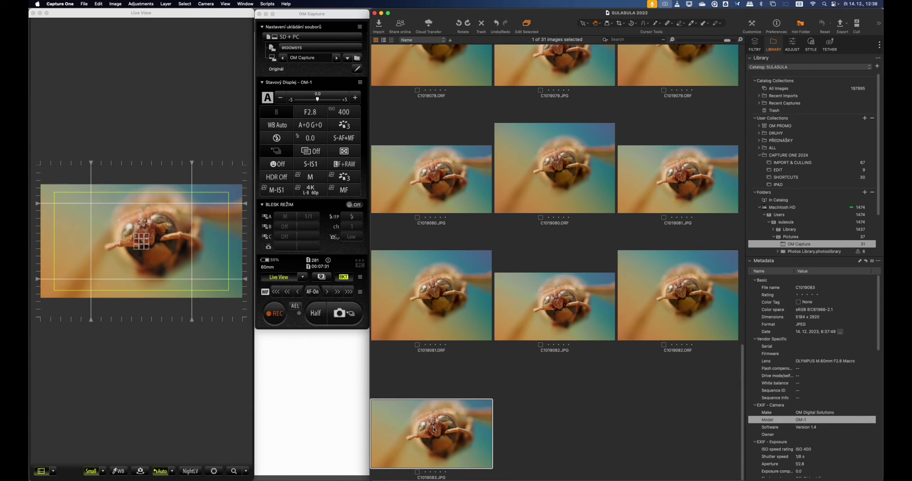
key("g")
left_click_drag(553, 259, 579, 291)
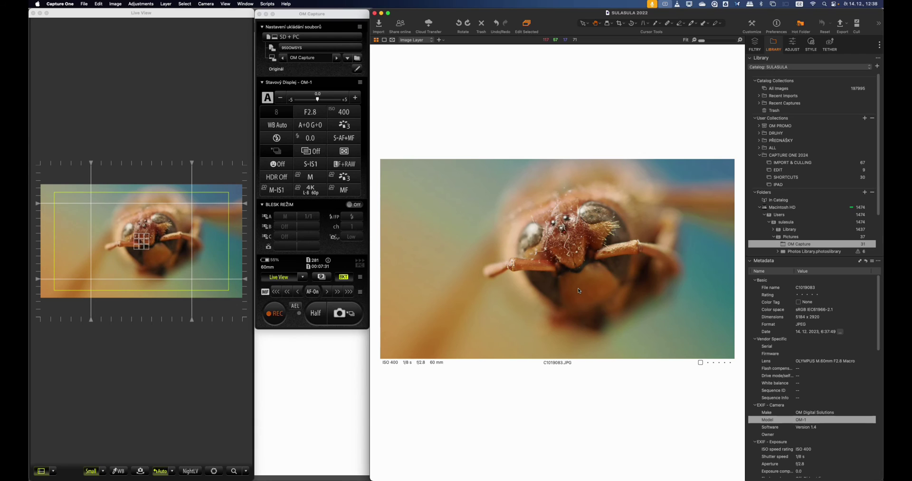
key("g")
Step: Select the first image, C1019068.JPG, and filter the OM Capture folder to JPEG files only
scroll(614, 337, "up", 15)
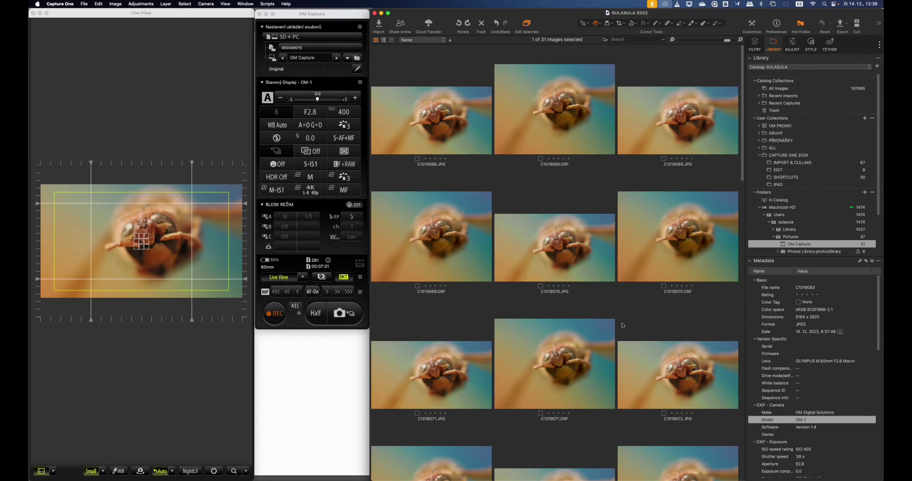
left_click(449, 113)
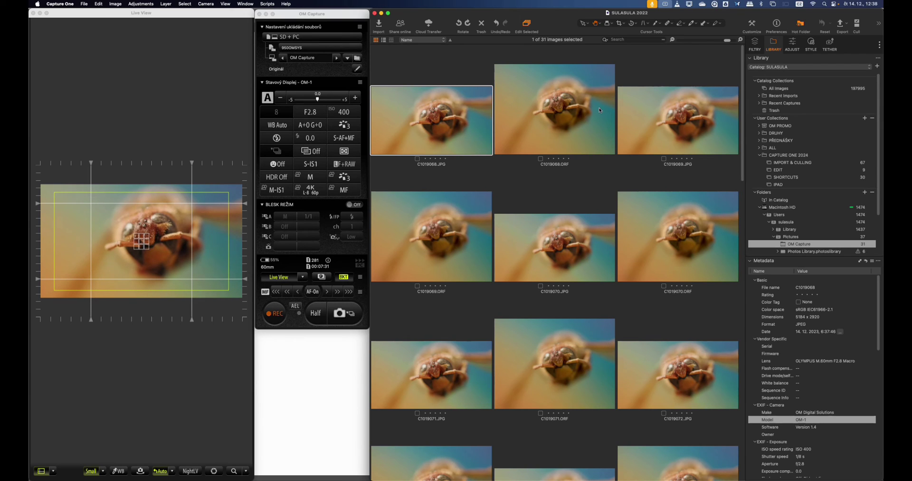
left_click(754, 44)
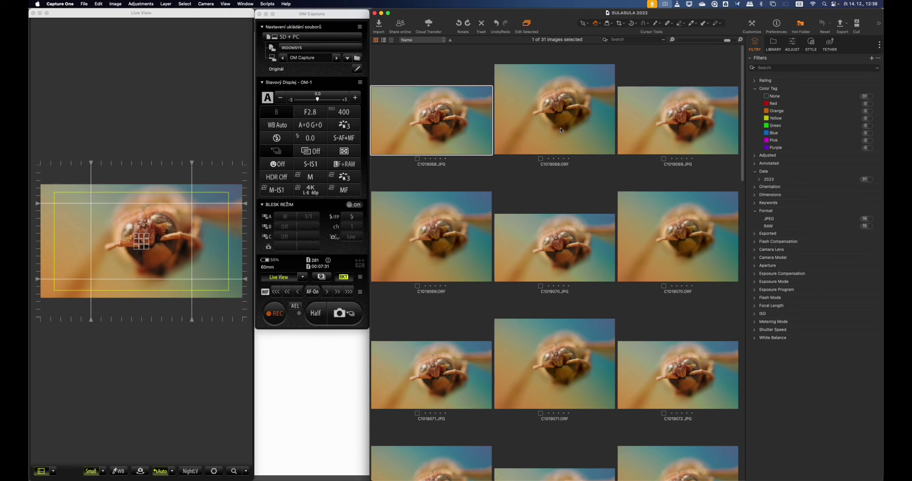
left_click(867, 220)
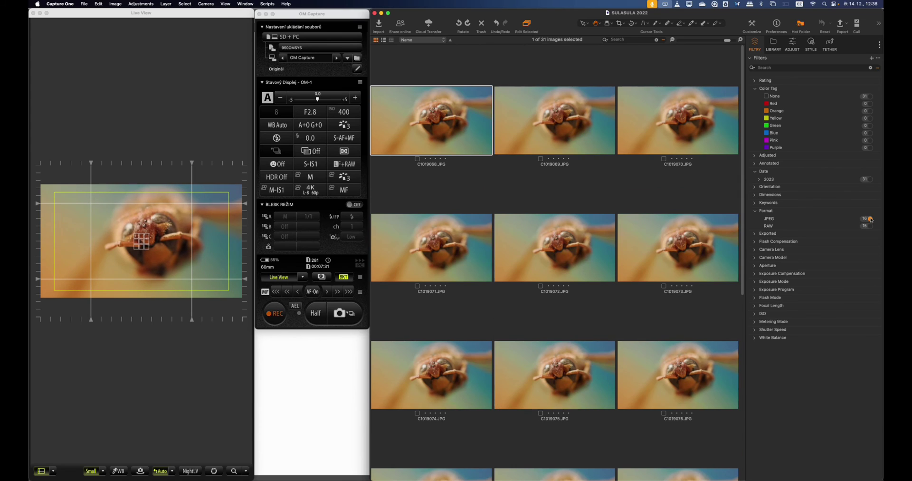
Step: Select all the filtered JPEGs except the camera-stacked image C1019083.JPG
key("super+a")
scroll(533, 315, "down", 6)
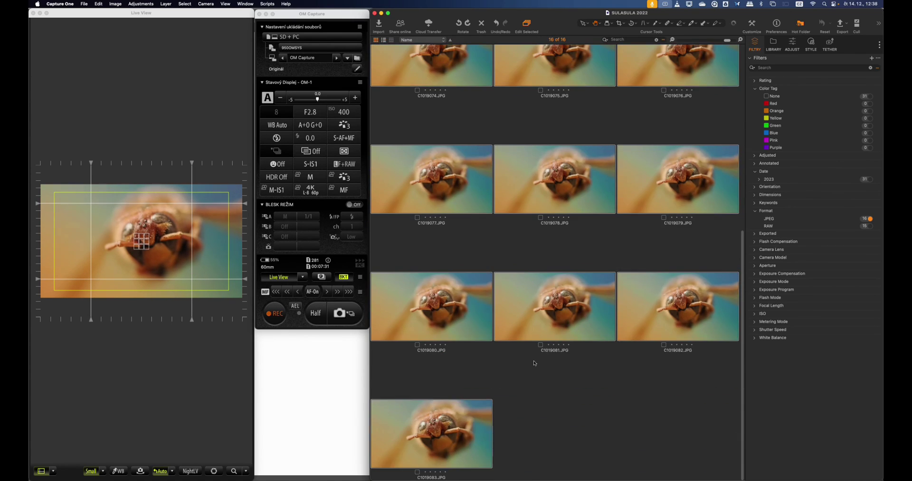
left_click(439, 425, "super")
scroll(681, 394, "up", 6)
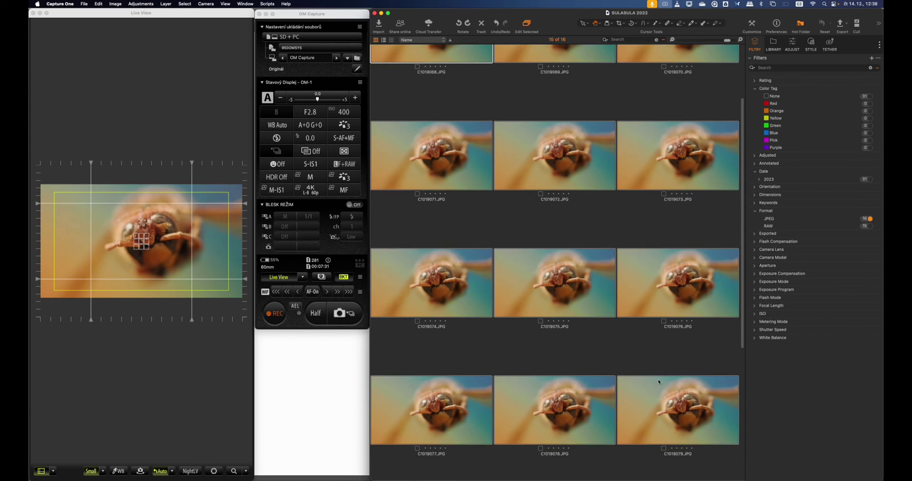
Step: Send the selected source images to Helicon Focus for stacking, using the JPEG format
right_click(440, 125)
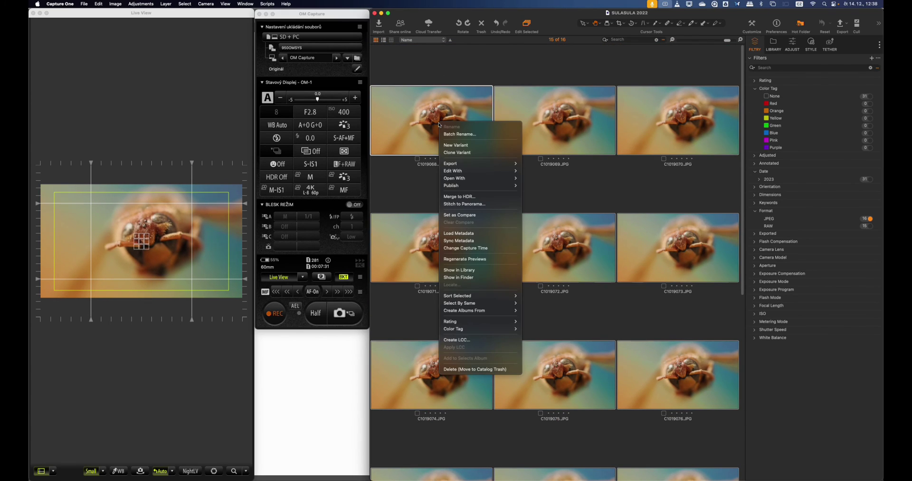
mouse_move(480, 171)
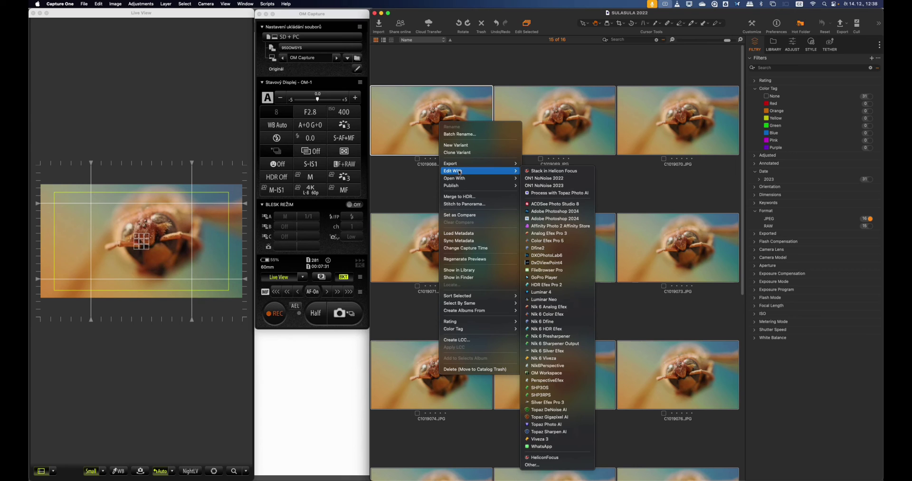
left_click(549, 171)
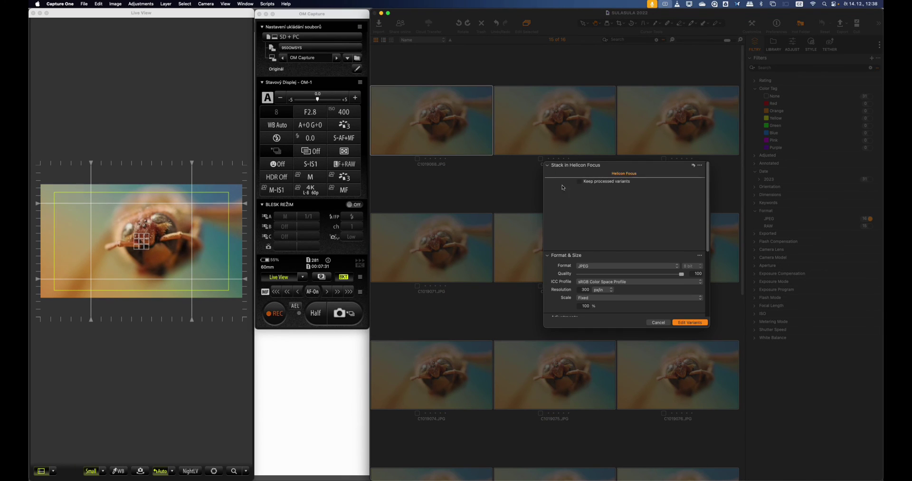
left_click(601, 266)
left_click(601, 247)
left_click(683, 323)
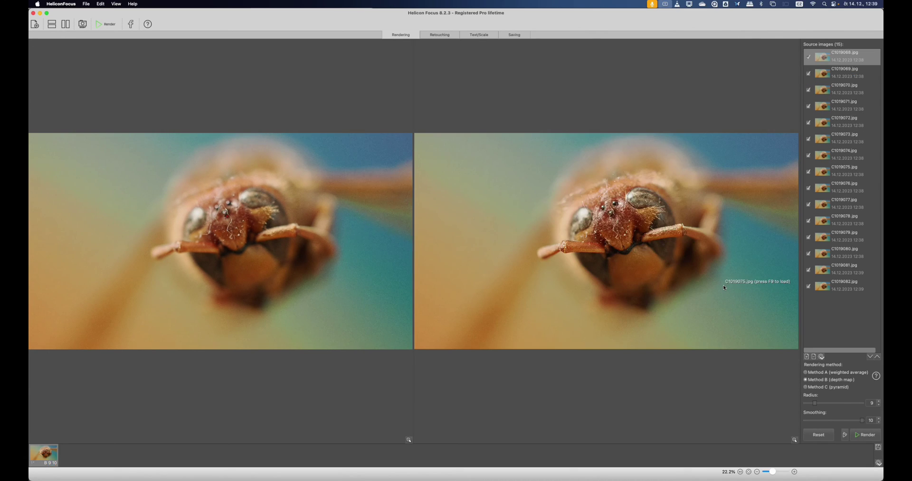
Step: Save the Helicon Focus result to the OM Capture folder as a JPEG at quality 100 and close Helicon Focus
left_click(513, 35)
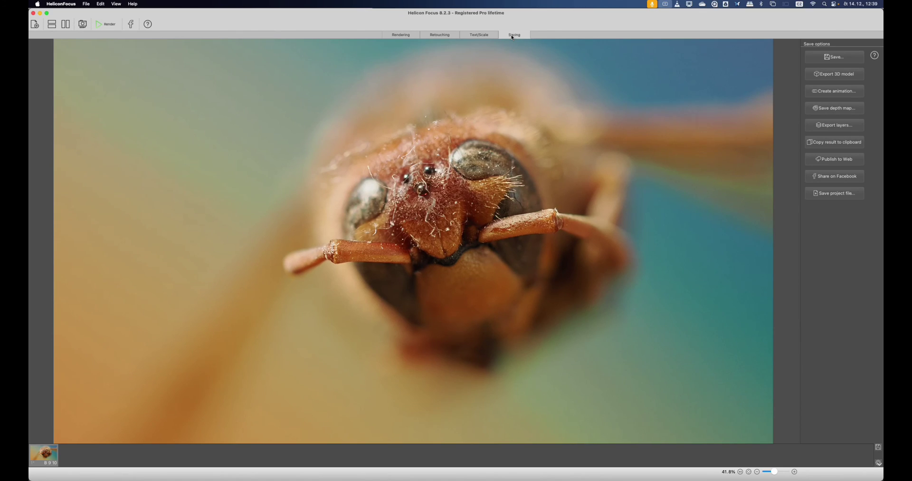
left_click(813, 58)
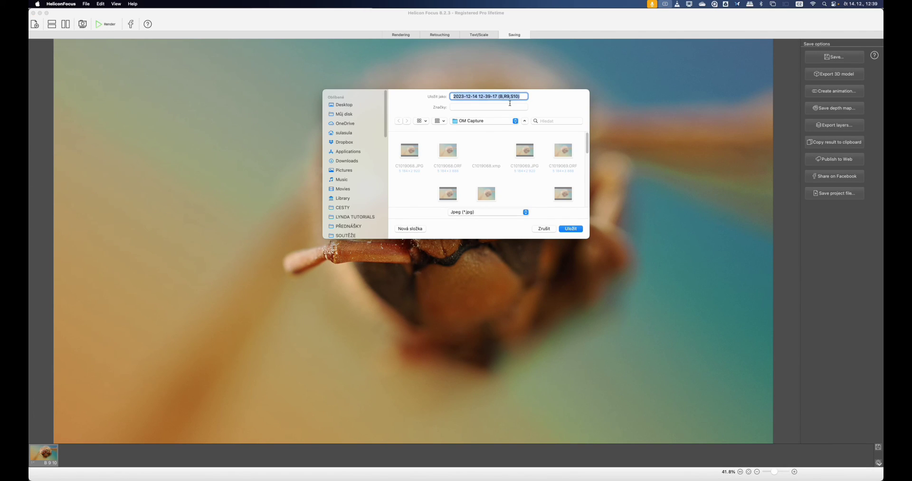
left_click(571, 228)
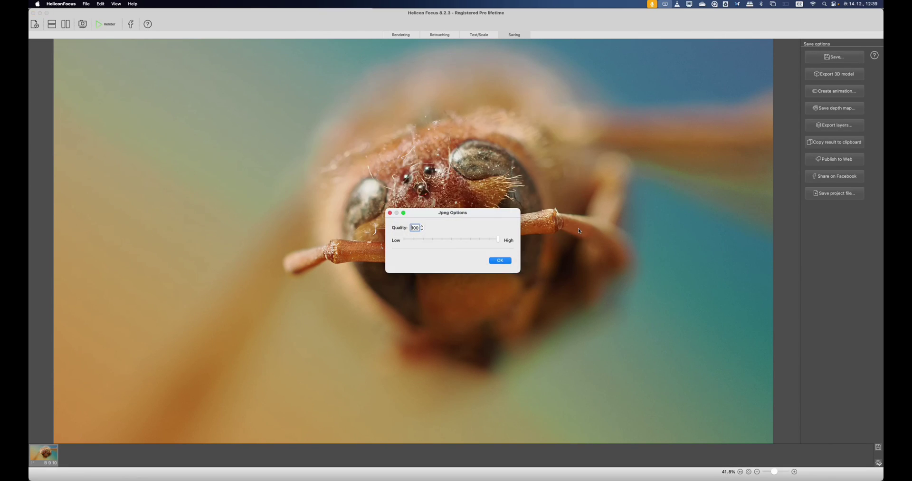
left_click(497, 261)
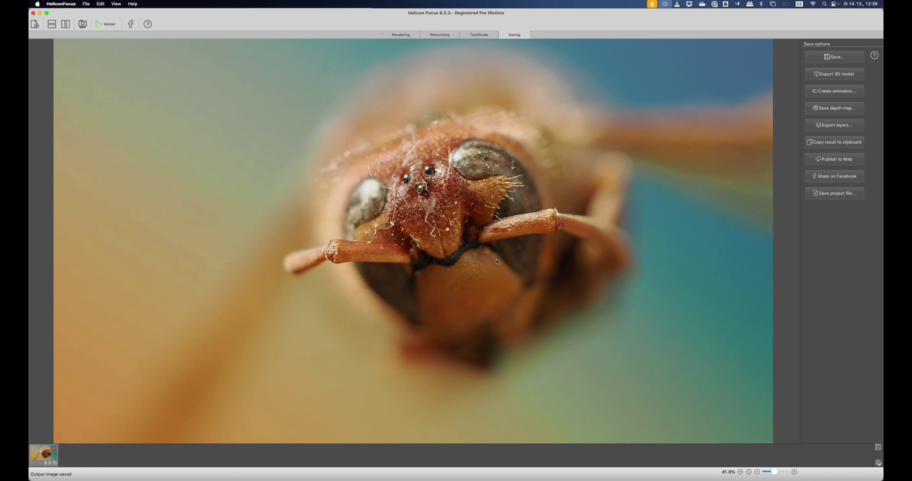
left_click(32, 13)
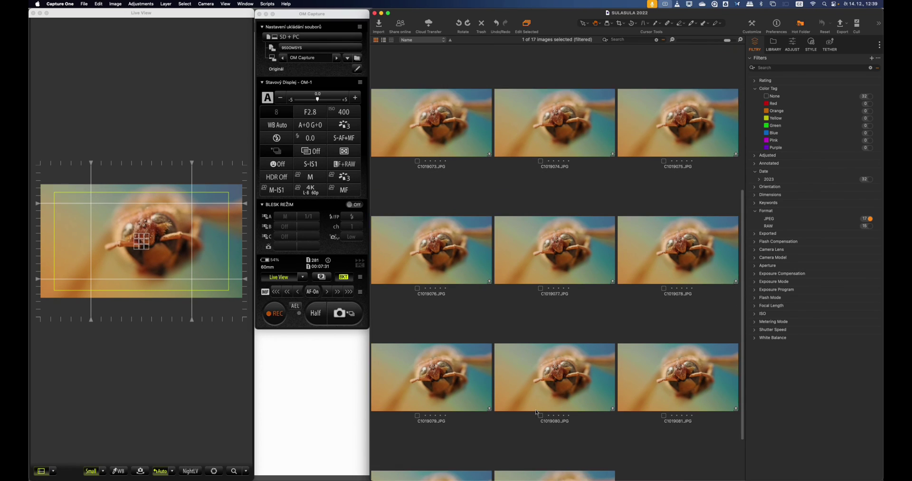
Step: Display the Helicon Focus result beside the camera-stacked C1019083.JPG in an enlarged Capture One window at 100% zoom
scroll(514, 351, "down", 5)
left_click(559, 425, "super")
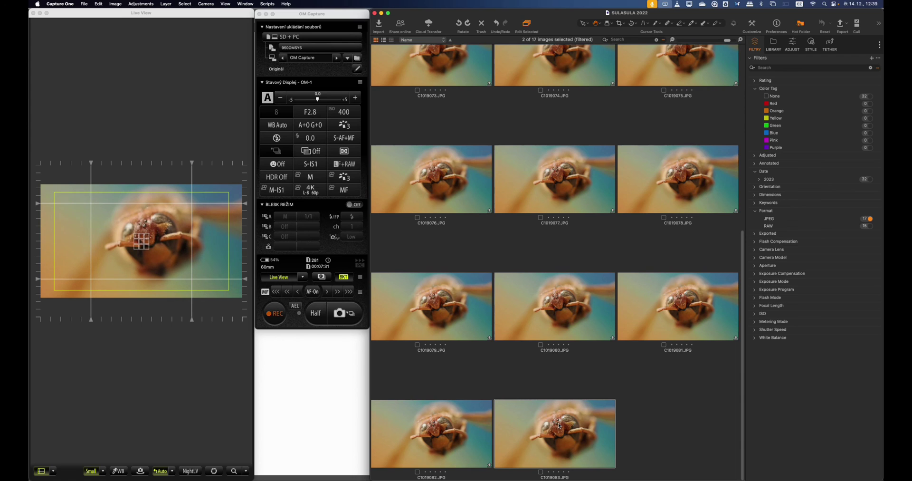
key("g")
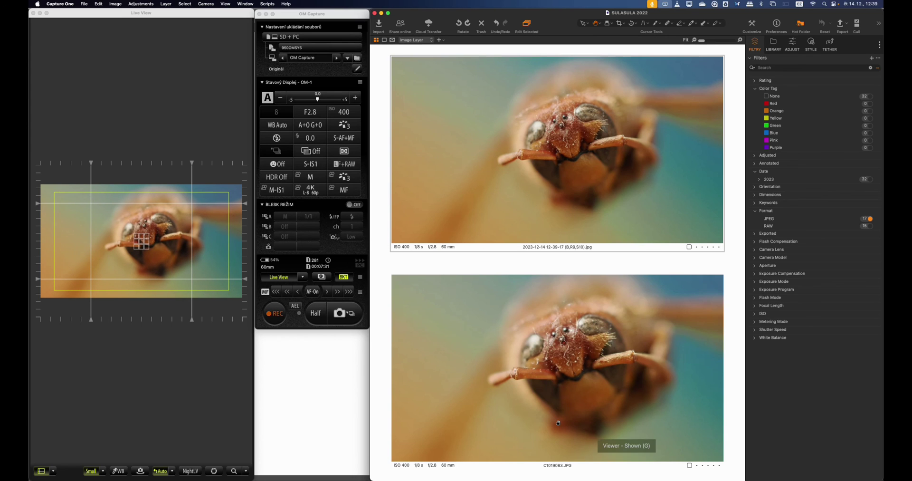
double_click(565, 18)
key("super+alt+0")
scroll(285, 205, "left", 5)
scroll(285, 205, "up", 5)
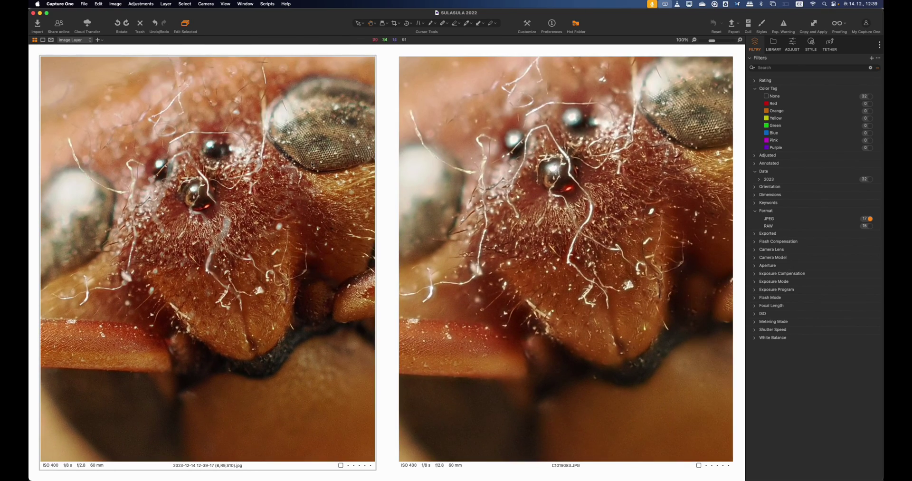
Step: Compare the sharpness of the eyes, hairs and legs in both stacked images, then go back to the thumbnails
scroll(274, 293, "down", 5)
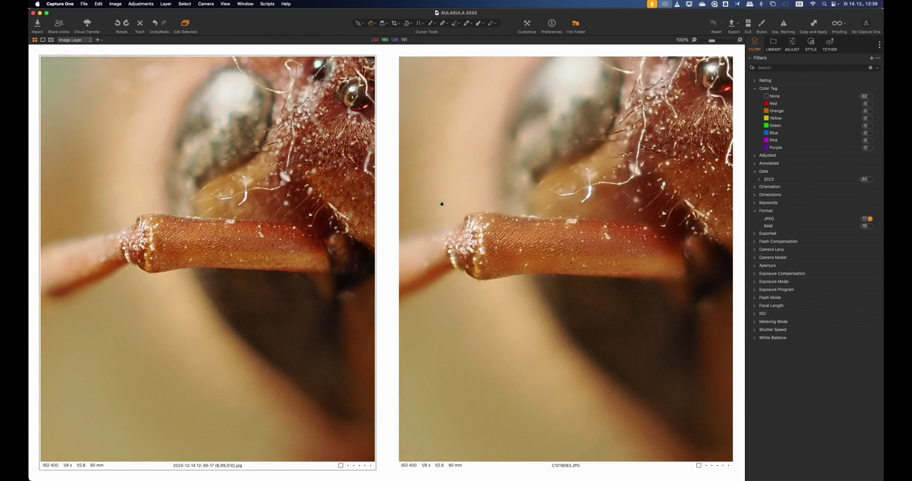
scroll(440, 201, "up", 5)
left_click_drag(599, 194, 303, 238)
scroll(303, 239, "up", 5)
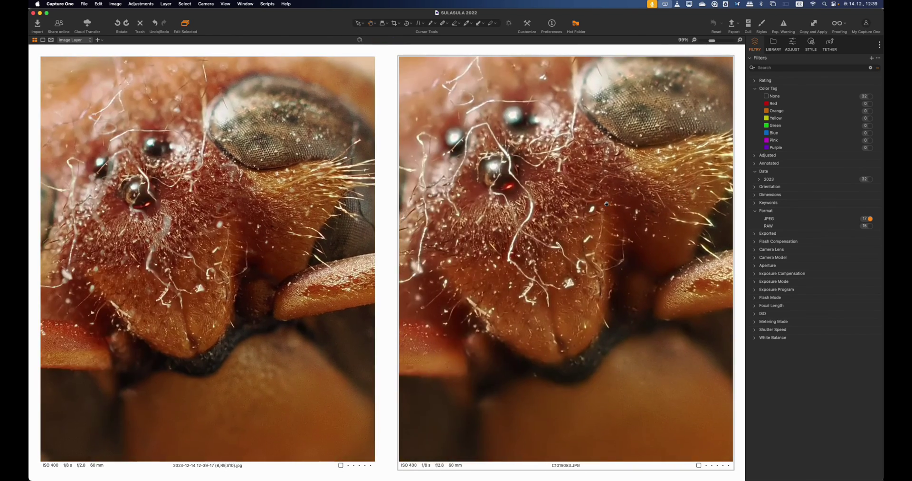
scroll(412, 245, "down", 3)
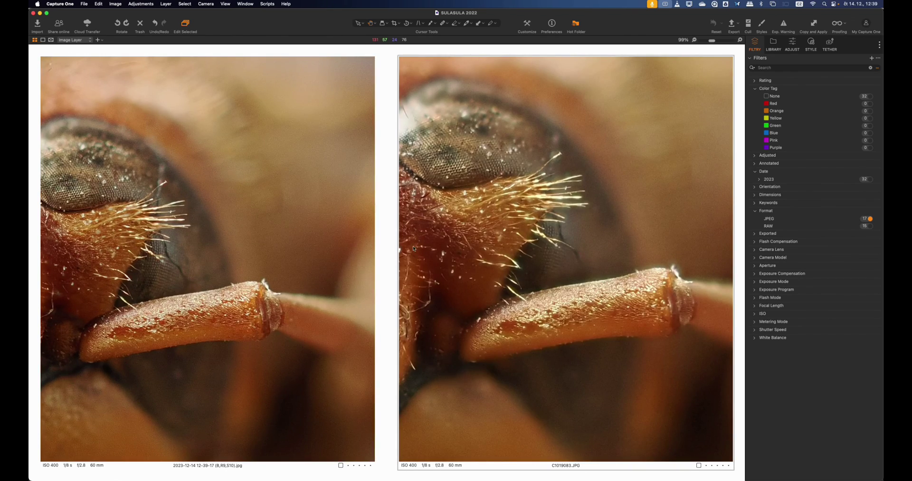
left_click_drag(135, 218, 329, 203)
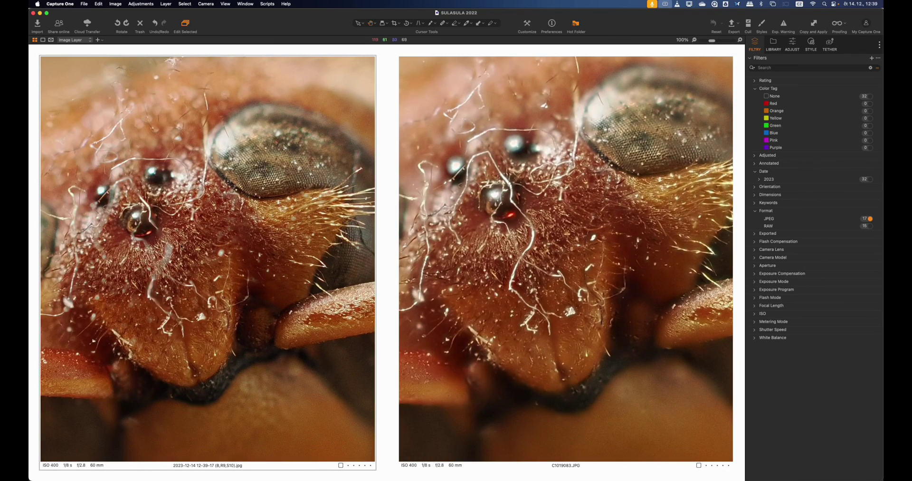
left_click_drag(180, 245, 220, 137)
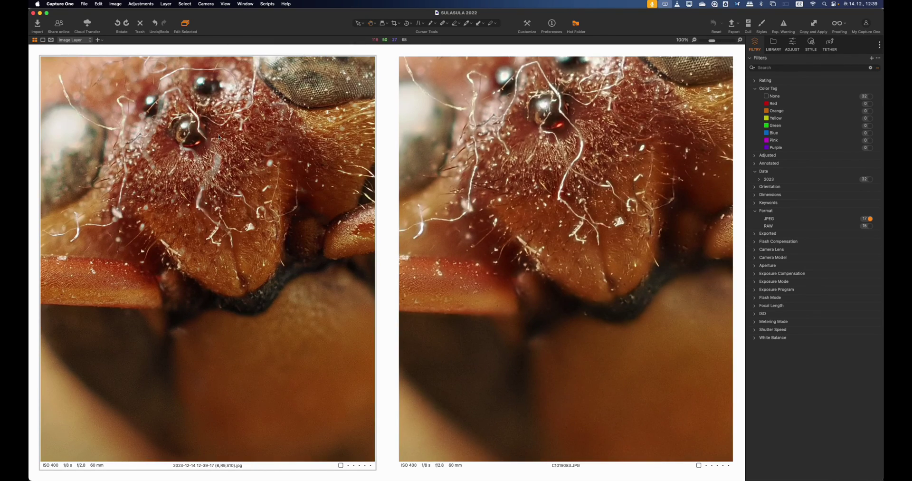
scroll(230, 237, "down", 6)
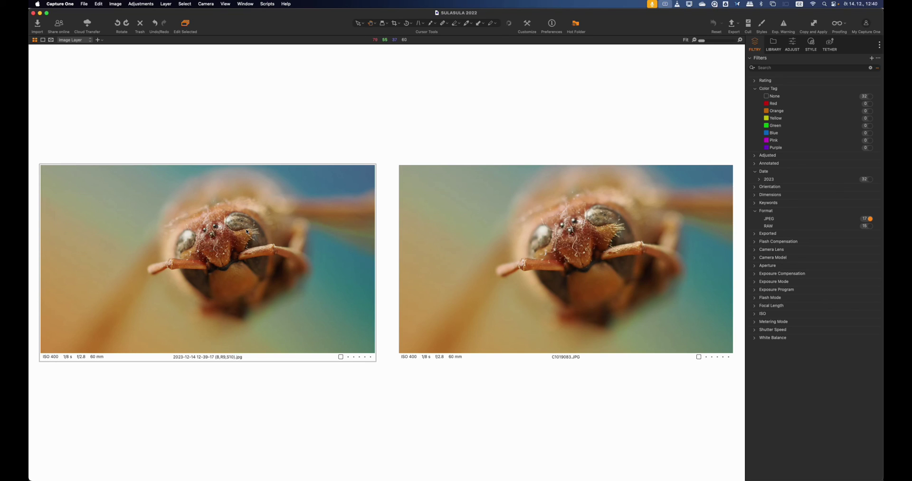
key("g")
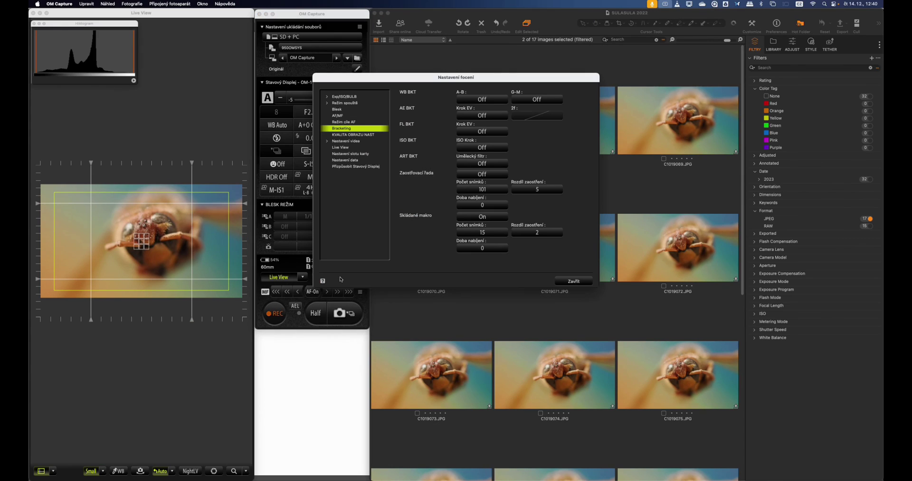
Step: Turn off in-camera focus stacking (Skládané makro) and turn on focus bracketing (Zaostřovací řada) in the bracketing settings
left_click(481, 218)
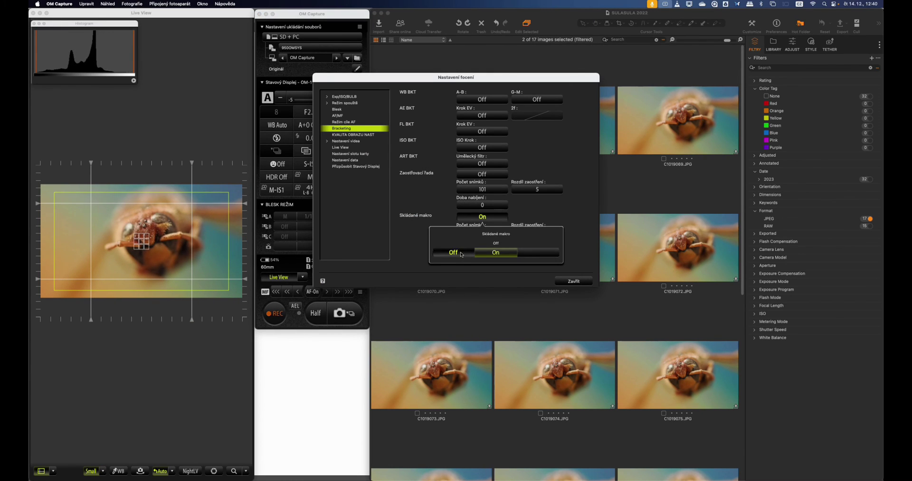
left_click(475, 175)
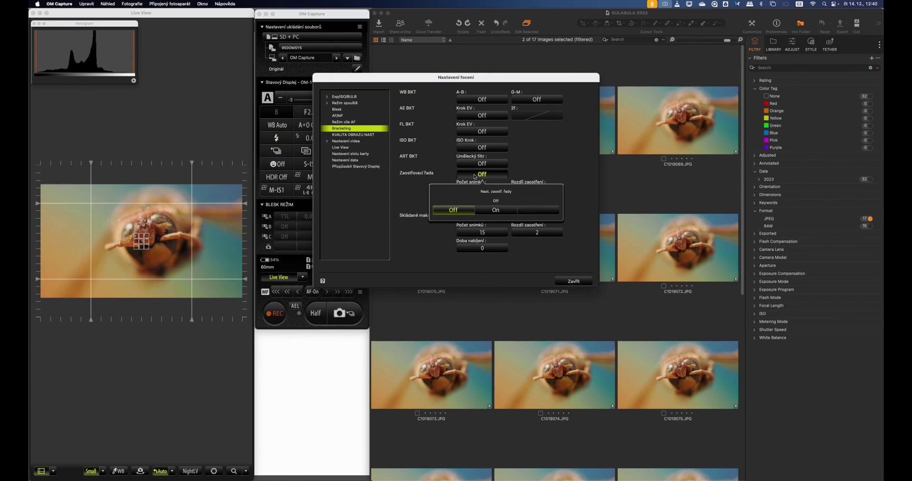
left_click(494, 210)
Step: Set the focus bracketing series to 999 shots with a focus differential of 2, and close the shooting settings
left_click(478, 190)
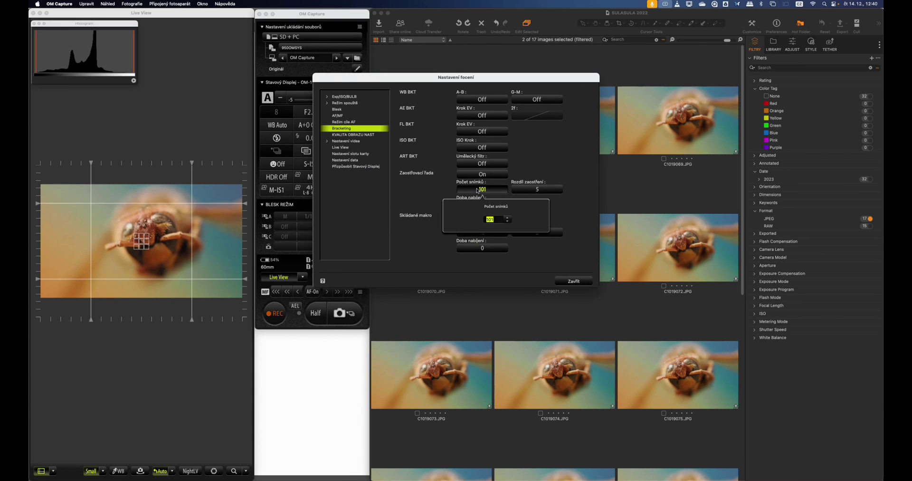
type("999")
key("Return")
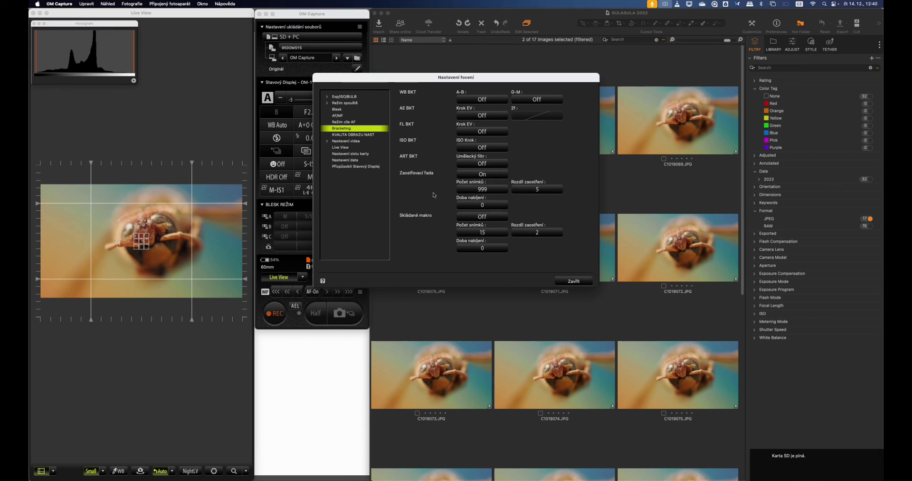
left_click(537, 189)
left_click(496, 226)
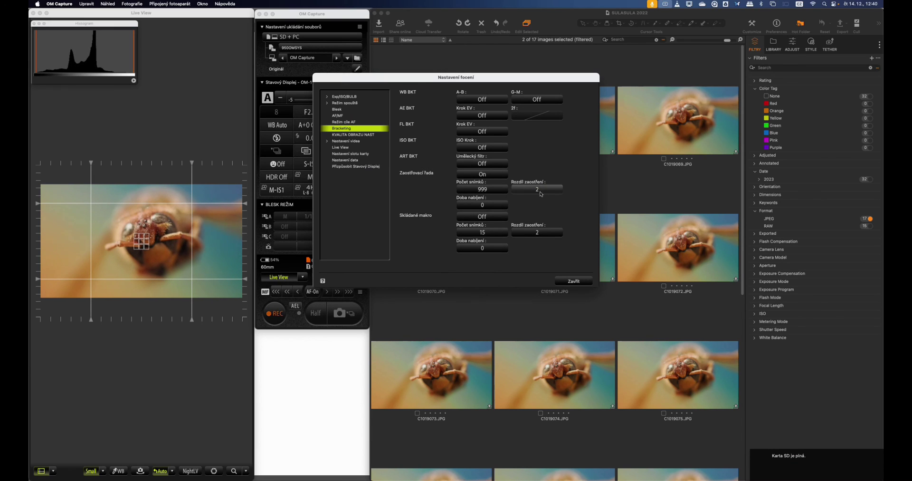
left_click(581, 282)
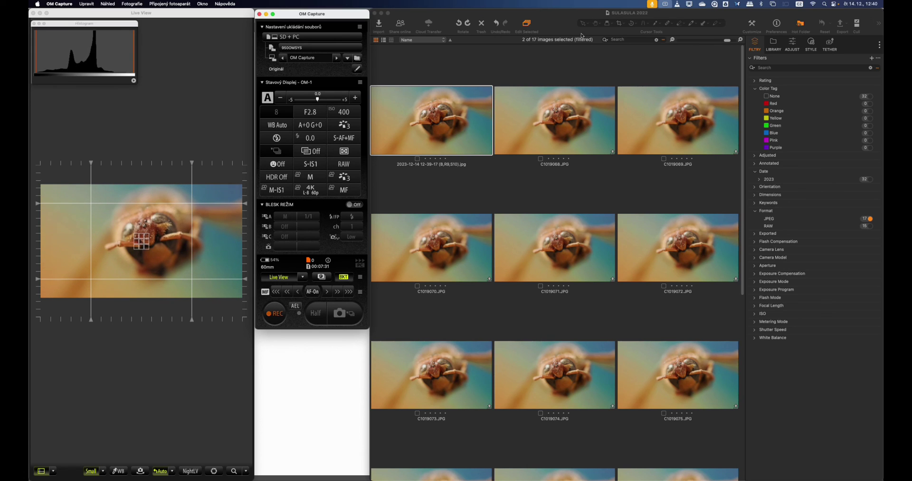
Step: Switch to Capture One and enlarge its window to fill the screen
double_click(566, 16)
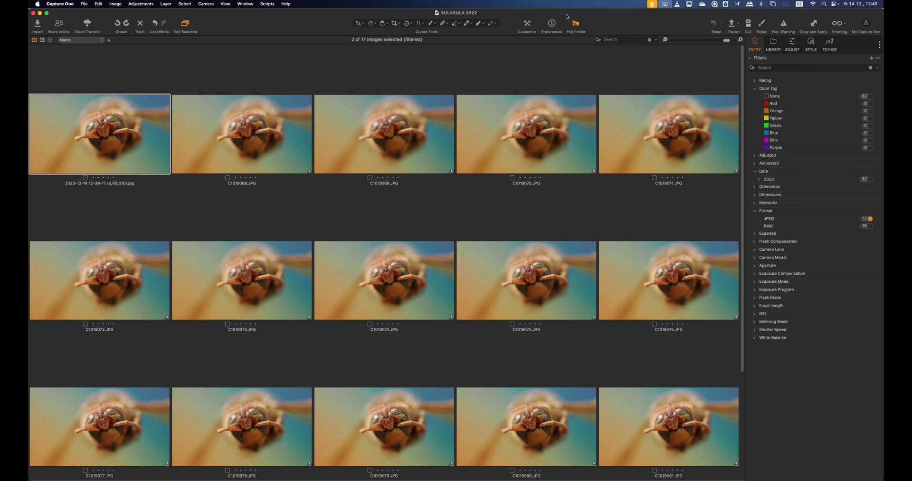